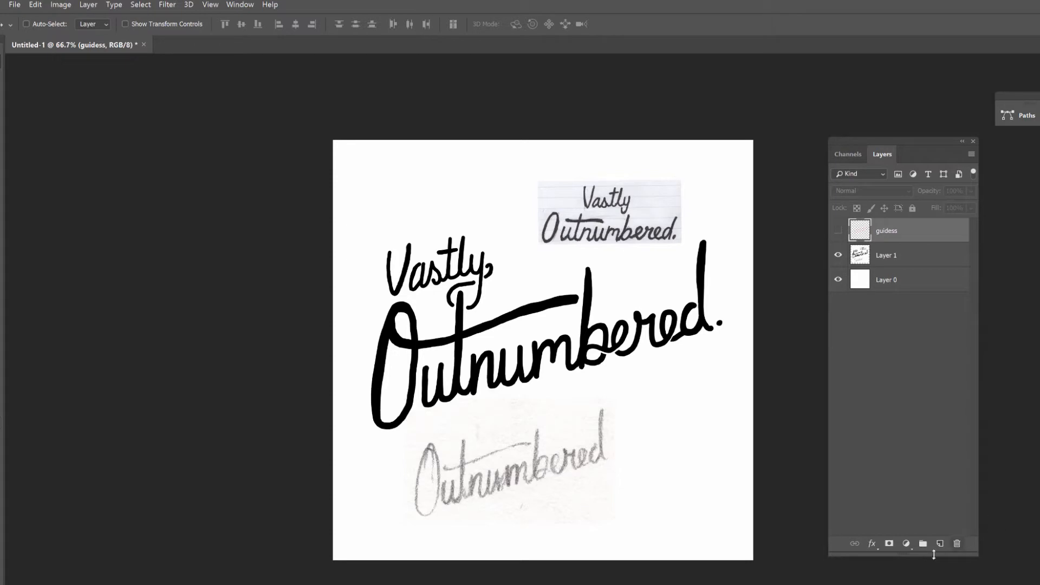
Add a new layer above the guidess layer and ready the 15 px Brush for annotating the lettering
left_click(940, 543)
key("z")
left_click(543, 349)
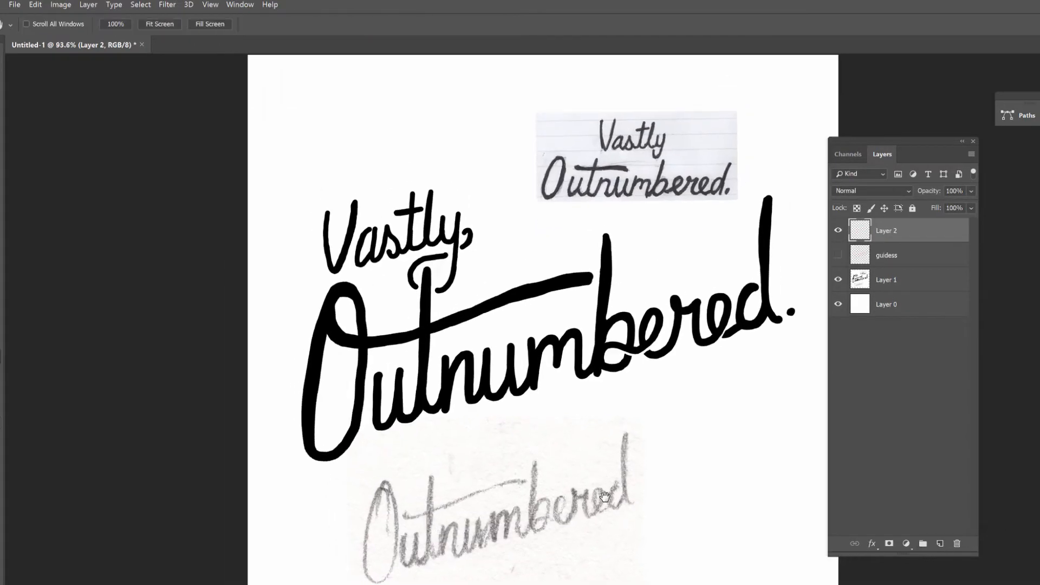
key("b")
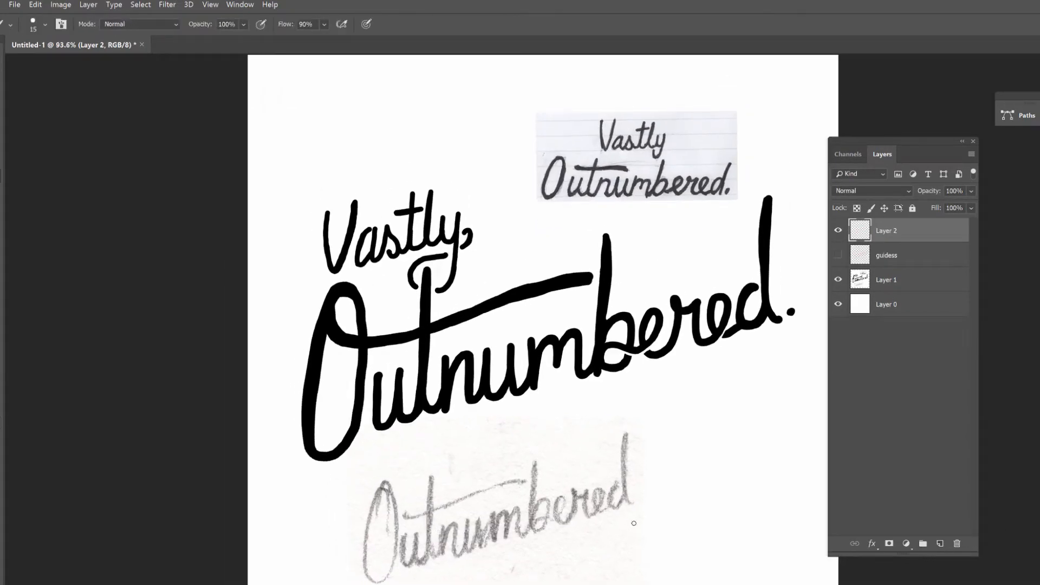
Try brush marks on the pencil sketch, the small reference lettering and the large O, undoing each one
mouse_move(441, 557)
left_mouse_down()
mouse_move(527, 535)
mouse_move(436, 568)
left_mouse_up()
key("ctrl+z")
mouse_move(567, 174)
left_mouse_down()
mouse_move(569, 197)
mouse_move(569, 173)
left_mouse_up()
key("ctrl+z")
left_click_drag(362, 373, 381, 377)
key("ctrl+z")
Circle the crossbar on the pencil sketch in red, mark the reference and the large O, and undo these marks
left_click_drag(473, 479, 447, 497)
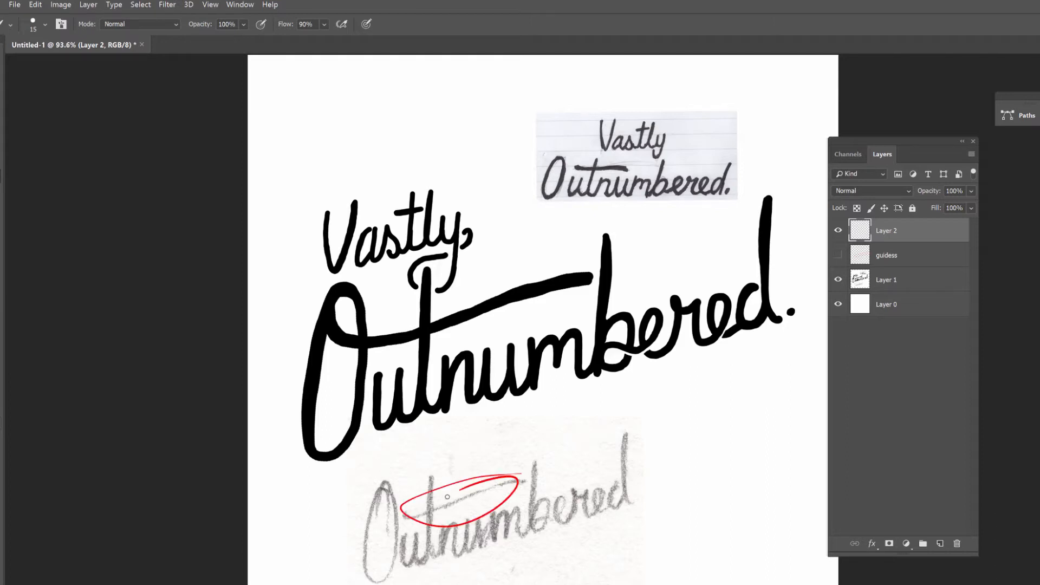
left_click_drag(612, 164, 626, 156)
key("ctrl+alt+z")
key("ctrl+alt+z")
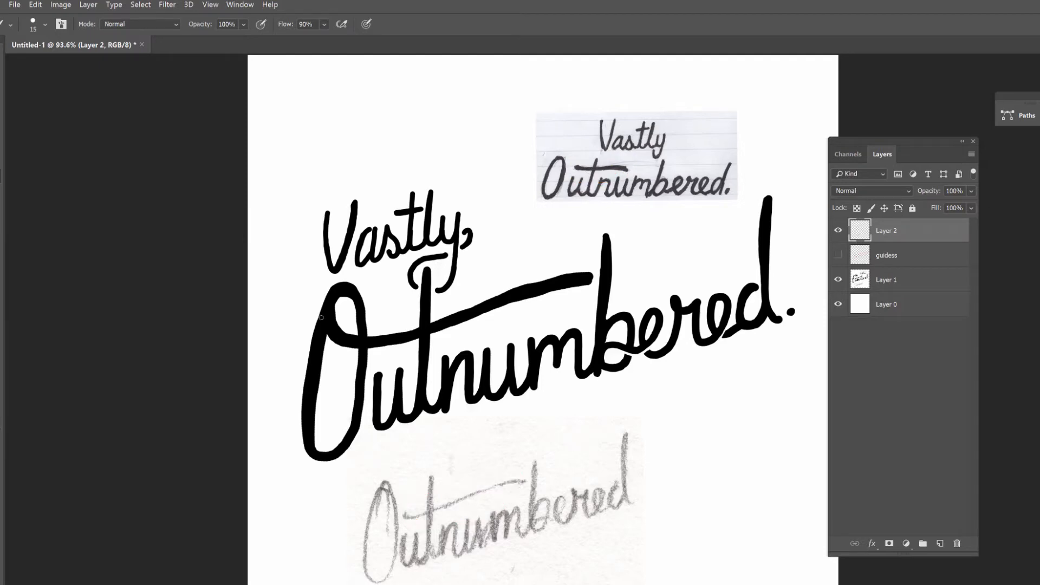
left_click_drag(365, 349, 332, 333)
key("ctrl+alt+z")
Make the guidess layer active and visible
left_click(896, 261)
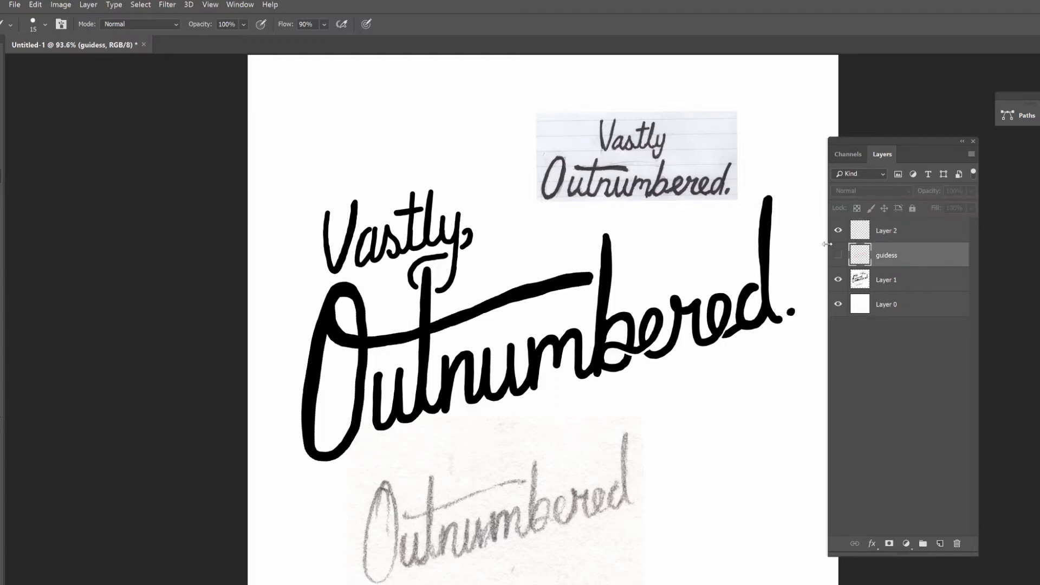
left_click(838, 255)
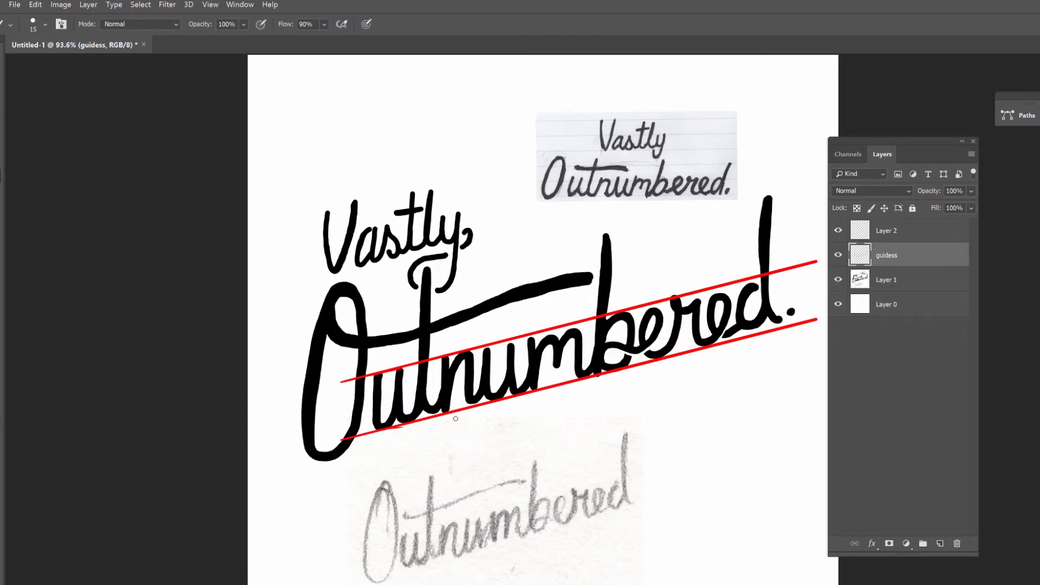
Try brush marks on the lowercase letters between the two slanted guide lines, undoing each one
left_click_drag(491, 344, 482, 346)
key("ctrl+z")
left_click_drag(656, 302, 649, 305)
key("ctrl+z")
mouse_move(675, 334)
left_mouse_down()
mouse_move(676, 285)
mouse_move(679, 297)
mouse_move(701, 294)
mouse_move(696, 323)
mouse_move(712, 342)
left_mouse_up()
key("ctrl+z")
Try a red trace of the final d with a slanted stem after marking other letter tops, and undo it
left_click_drag(719, 290, 714, 296)
key("ctrl+z")
mouse_move(616, 317)
left_mouse_down()
mouse_move(613, 364)
mouse_move(620, 314)
left_mouse_up()
key("ctrl+z")
mouse_move(762, 278)
left_mouse_down()
mouse_move(742, 290)
mouse_move(741, 334)
mouse_move(756, 329)
mouse_move(776, 212)
mouse_move(767, 288)
mouse_move(782, 333)
left_mouse_up()
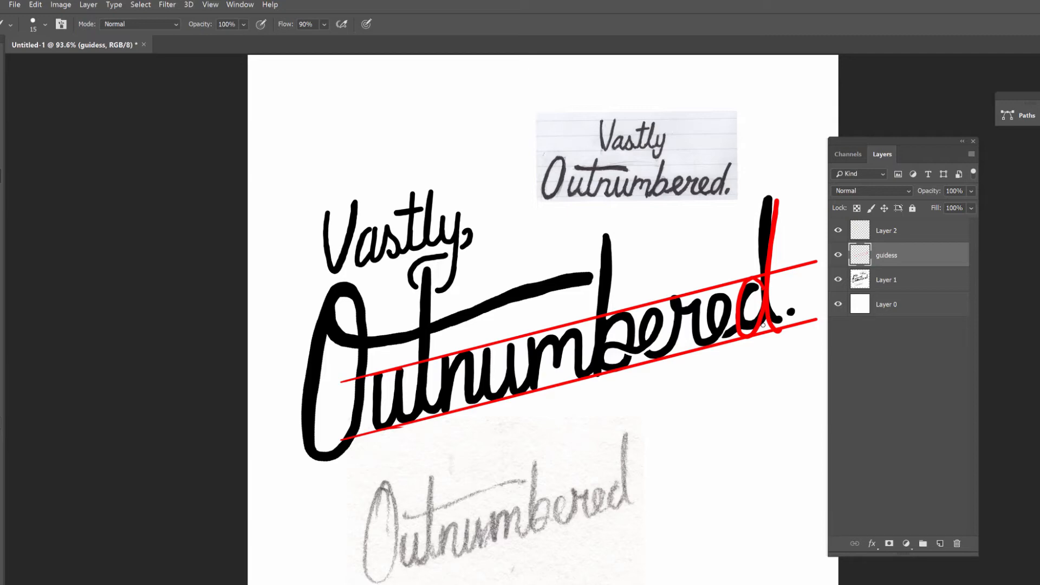
key("ctrl+z")
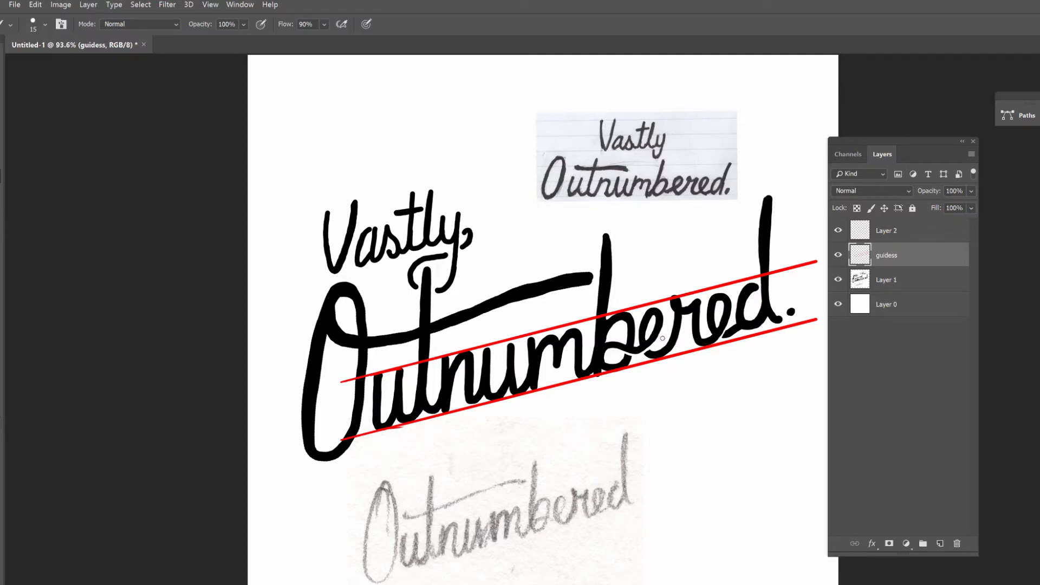
Try strokes between the large O and the u and along the base of "bered", undoing both
mouse_move(350, 393)
left_mouse_down()
mouse_move(403, 445)
mouse_move(368, 379)
mouse_move(391, 447)
left_mouse_up()
key("ctrl+z")
mouse_move(613, 370)
left_mouse_down()
mouse_move(750, 281)
mouse_move(751, 341)
left_mouse_up()
key("ctrl+z")
Try brush and eraser corrections on the connecting strokes between the b and the following letters, undoing them
mouse_move(639, 342)
left_mouse_down()
mouse_move(660, 325)
mouse_move(642, 340)
left_mouse_up()
mouse_move(714, 341)
left_mouse_down()
mouse_move(729, 312)
mouse_move(720, 299)
mouse_move(722, 330)
mouse_move(719, 307)
mouse_move(712, 315)
mouse_move(724, 295)
mouse_move(705, 340)
mouse_move(727, 316)
mouse_move(723, 335)
mouse_move(697, 305)
mouse_move(700, 344)
mouse_move(721, 327)
mouse_move(712, 318)
mouse_move(730, 296)
mouse_move(719, 292)
mouse_move(720, 334)
mouse_move(746, 324)
mouse_move(730, 306)
mouse_move(711, 341)
mouse_move(666, 338)
left_mouse_up()
key("e")
key("b")
key("ctrl+z")
key("e")
key("b")
left_click_drag(623, 353, 656, 349)
key("ctrl+z")
key("e")
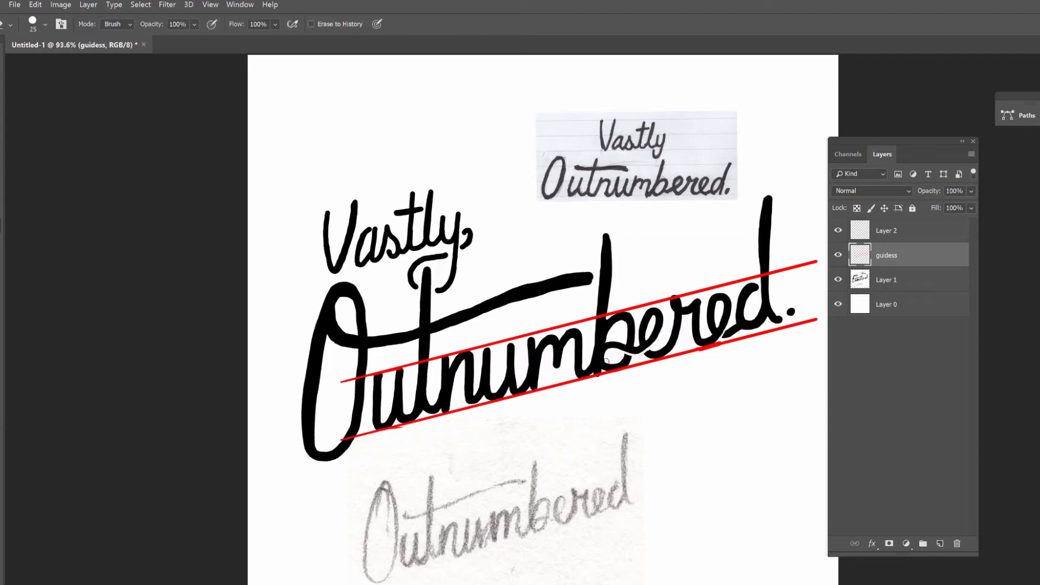
Paint a white gap across the far side of the large O, just below its crossbar, on the guidess layer
key("h")
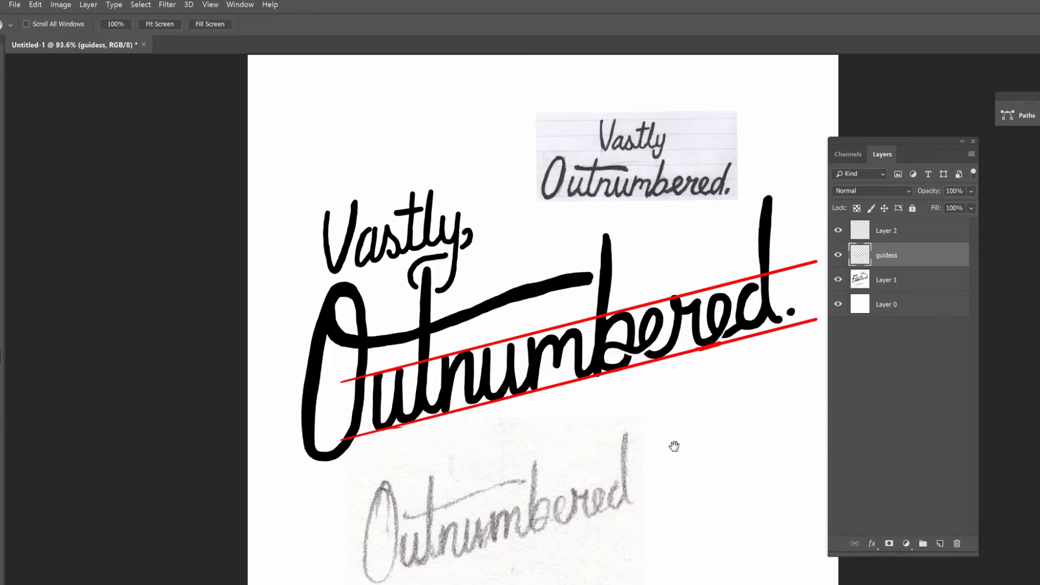
key("b")
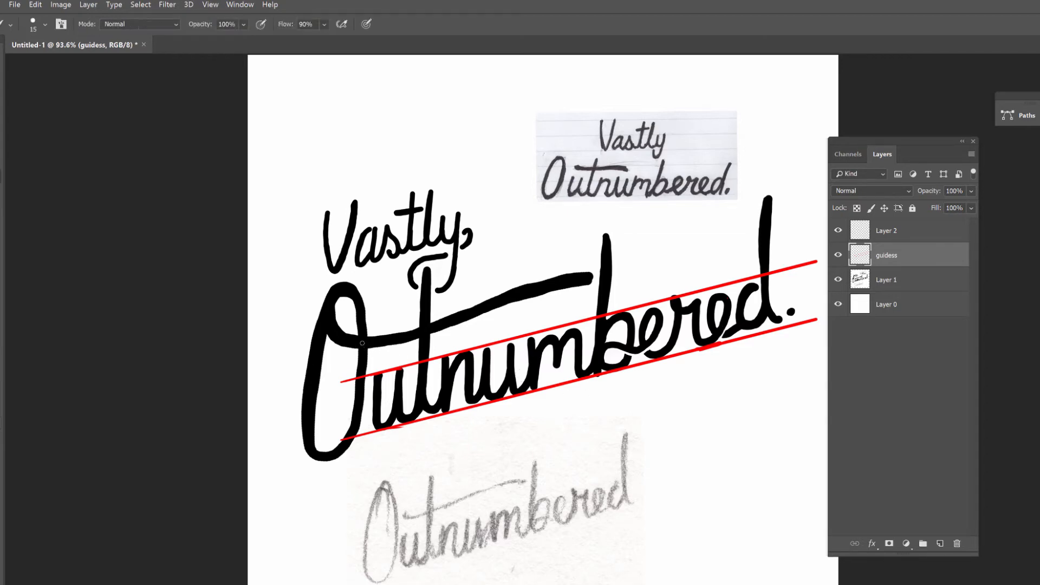
mouse_move(362, 337)
left_mouse_down()
mouse_move(358, 359)
mouse_move(364, 338)
mouse_move(388, 362)
left_mouse_up()
key("ctrl+z")
key("ctrl+z")
key("z")
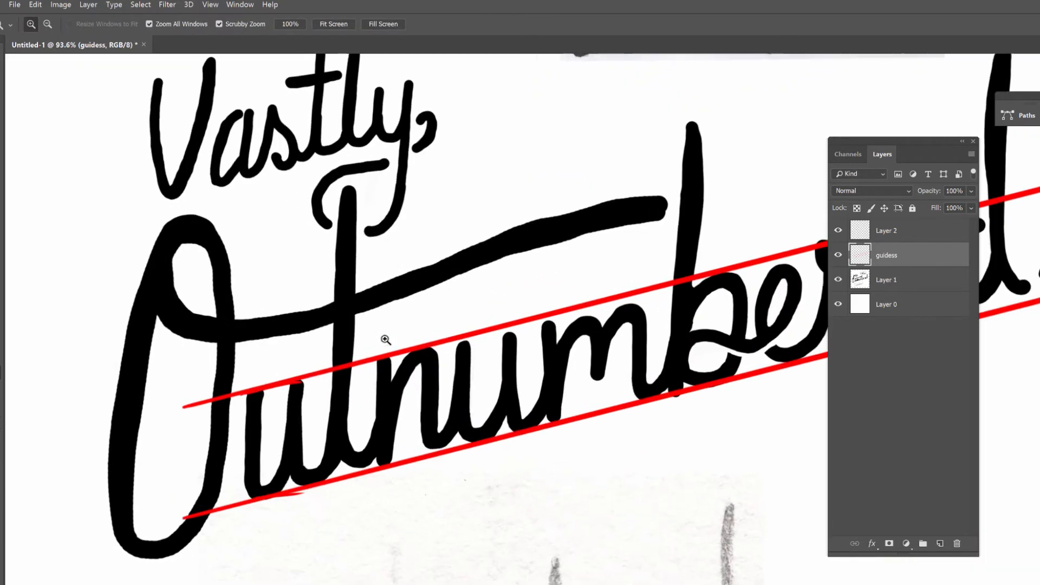
left_click_drag(383, 342, 394, 345)
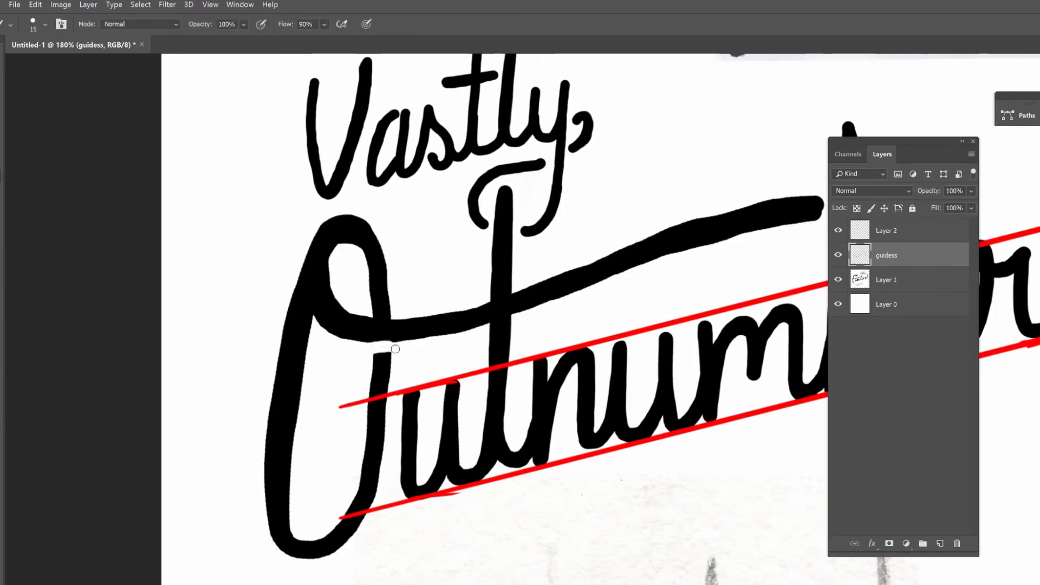
key("h")
key("ctrl+0")
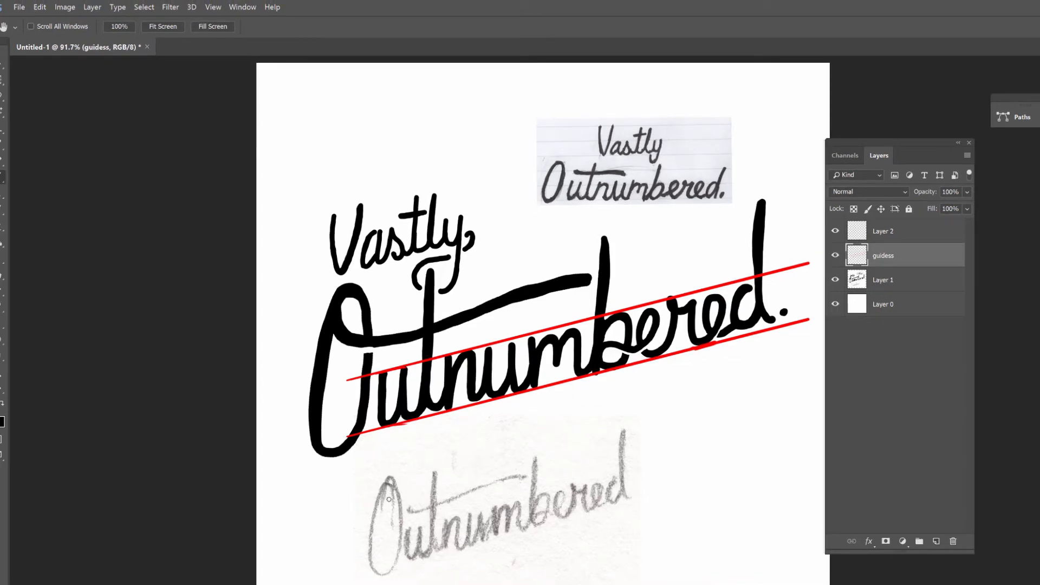
Set the brush's foreground color to the red sampled from the upper guide line
key("b")
left_click(2, 422)
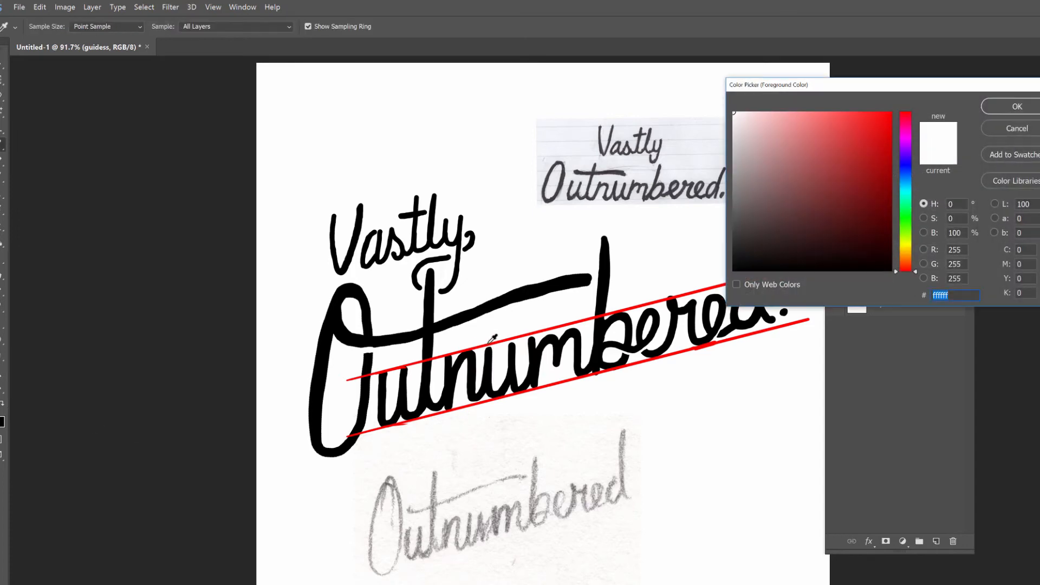
left_click(487, 343)
left_click(1017, 107)
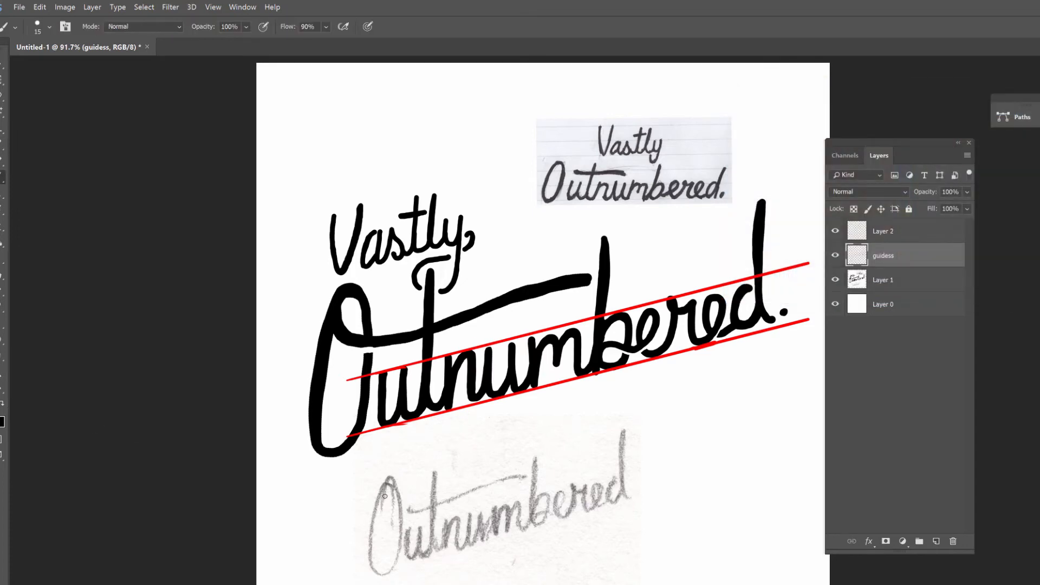
Trace the large O and its crossbar swash in red on the guidess layer
mouse_move(385, 496)
left_mouse_down()
mouse_move(382, 485)
mouse_move(387, 528)
mouse_move(412, 512)
left_mouse_up()
key("ctrl+z")
mouse_move(330, 432)
left_mouse_down()
mouse_move(320, 455)
mouse_move(312, 443)
left_mouse_up()
key("ctrl+z")
mouse_move(340, 295)
left_mouse_down()
mouse_move(316, 375)
mouse_move(328, 325)
mouse_move(318, 368)
mouse_move(329, 437)
mouse_move(357, 418)
mouse_move(362, 310)
mouse_move(352, 302)
mouse_move(365, 342)
mouse_move(589, 277)
left_mouse_up()
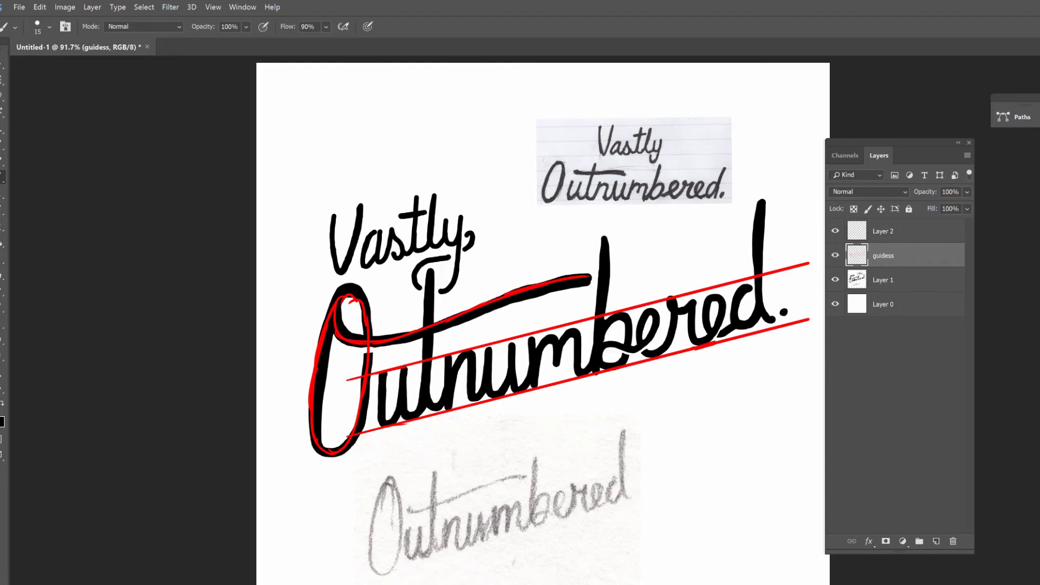
Hide the guidess layer and trace the lower loop of the large O in red on Layer 2
left_click(835, 255)
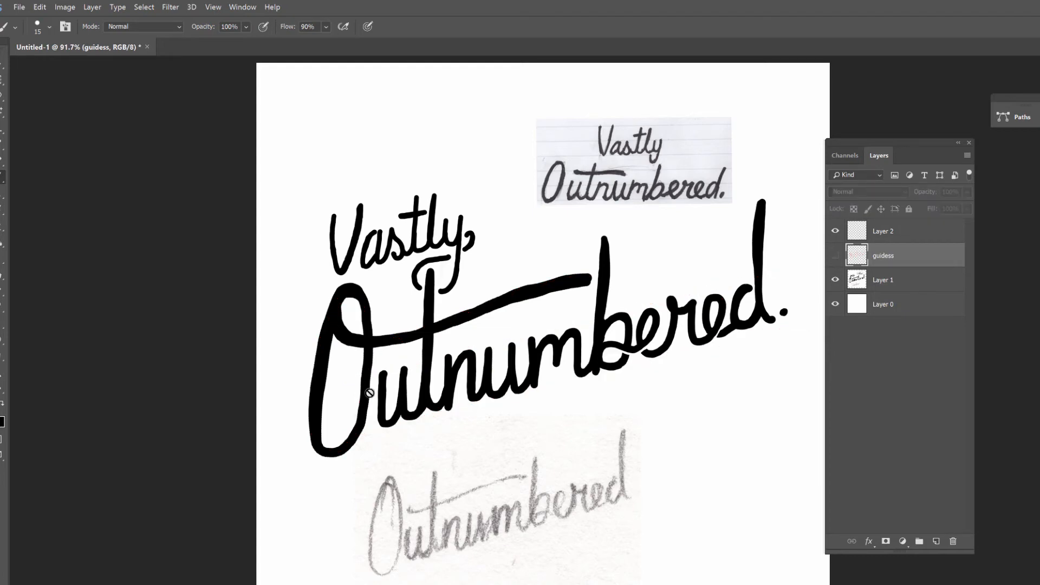
left_click(898, 232)
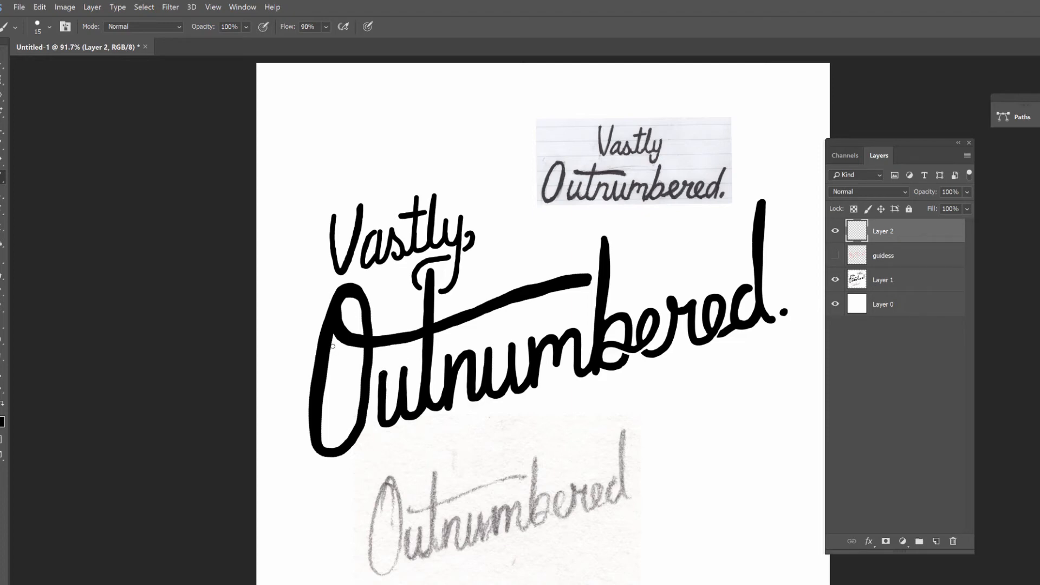
left_click_drag(330, 324, 313, 397)
left_click_drag(336, 455, 365, 399)
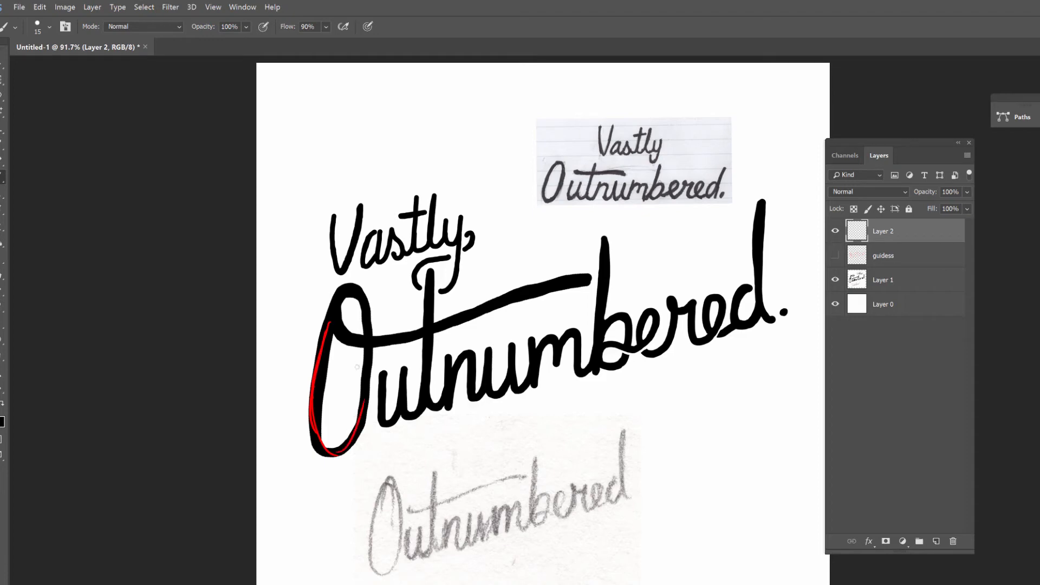
Hide Layer 2, show the guidess layer and make it the active layer
left_click(836, 255)
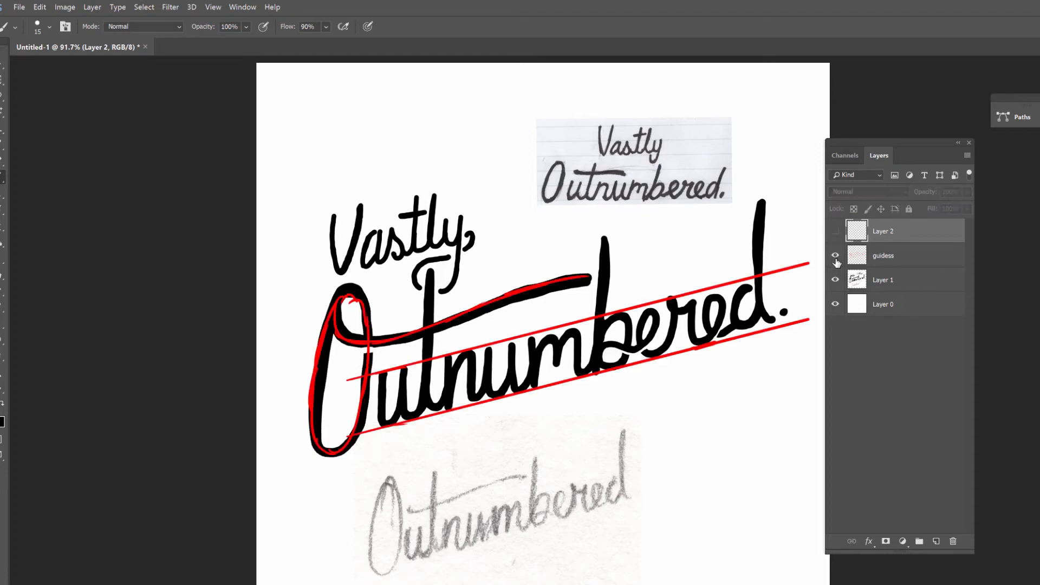
left_click(887, 258)
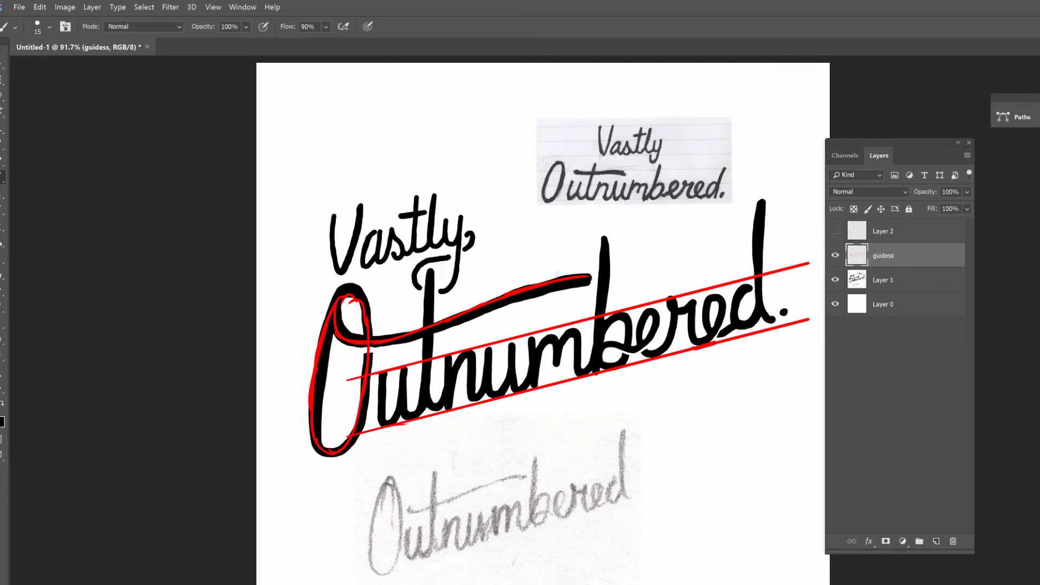
Circle the crossbar swash with a red ellipse, mark the space above "ered", and undo both marks
mouse_move(551, 256)
left_mouse_down()
mouse_move(336, 352)
mouse_move(406, 312)
left_mouse_up()
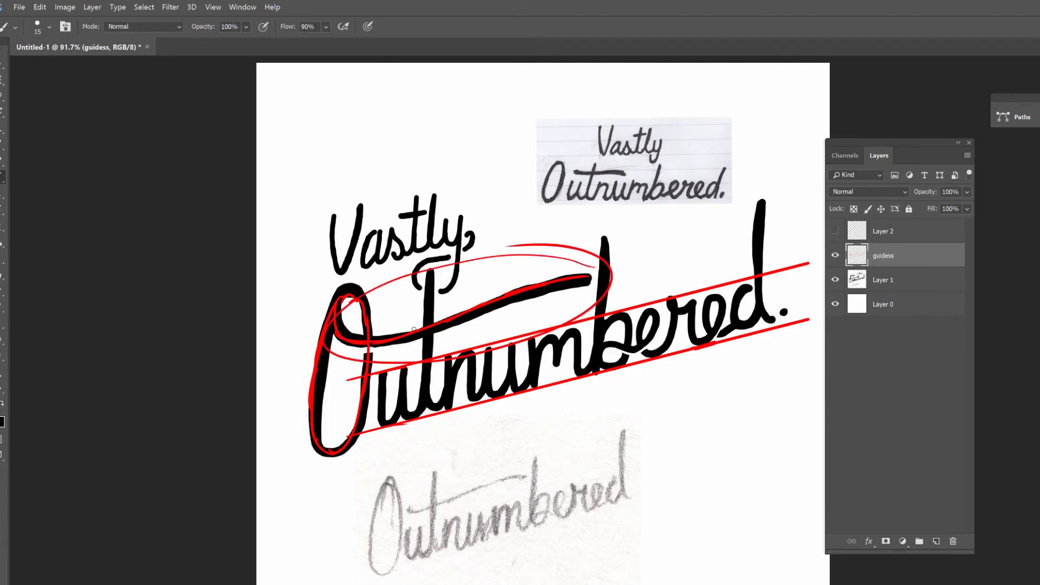
key("ctrl+z")
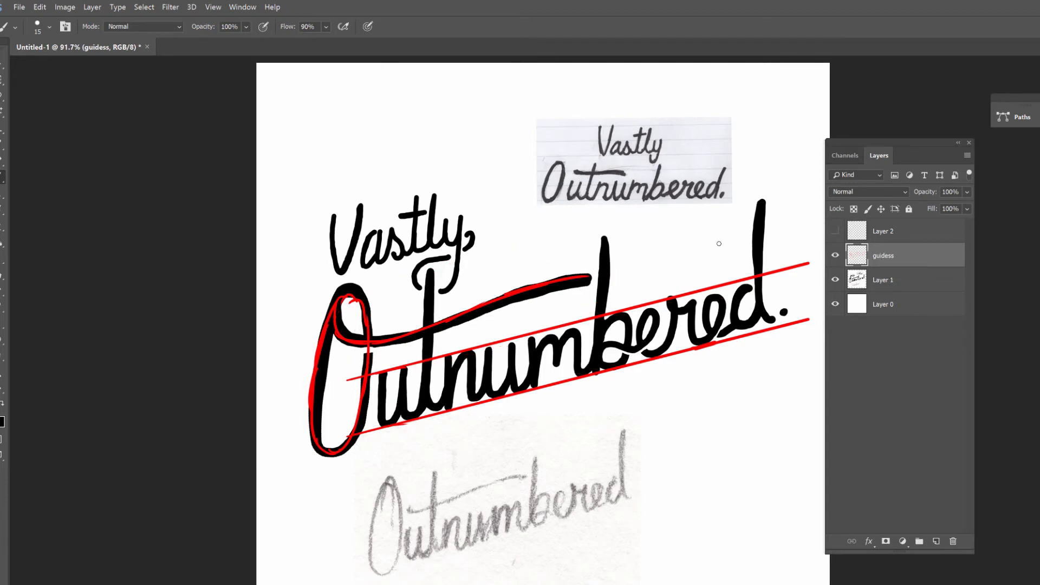
mouse_move(728, 240)
left_mouse_down()
mouse_move(612, 263)
mouse_move(734, 266)
mouse_move(613, 269)
left_mouse_up()
key("ctrl+z")
Retrace the crossbar in red and sketch a wavy swash above "ered" reaching the top of the final d
left_click_drag(399, 329, 589, 277)
mouse_move(648, 257)
left_mouse_down()
mouse_move(733, 267)
mouse_move(648, 257)
mouse_move(666, 260)
left_mouse_up()
key("e")
key("b")
mouse_move(757, 240)
left_mouse_down()
mouse_move(763, 204)
mouse_move(665, 250)
mouse_move(645, 277)
mouse_move(626, 276)
mouse_move(712, 248)
mouse_move(778, 195)
left_mouse_up()
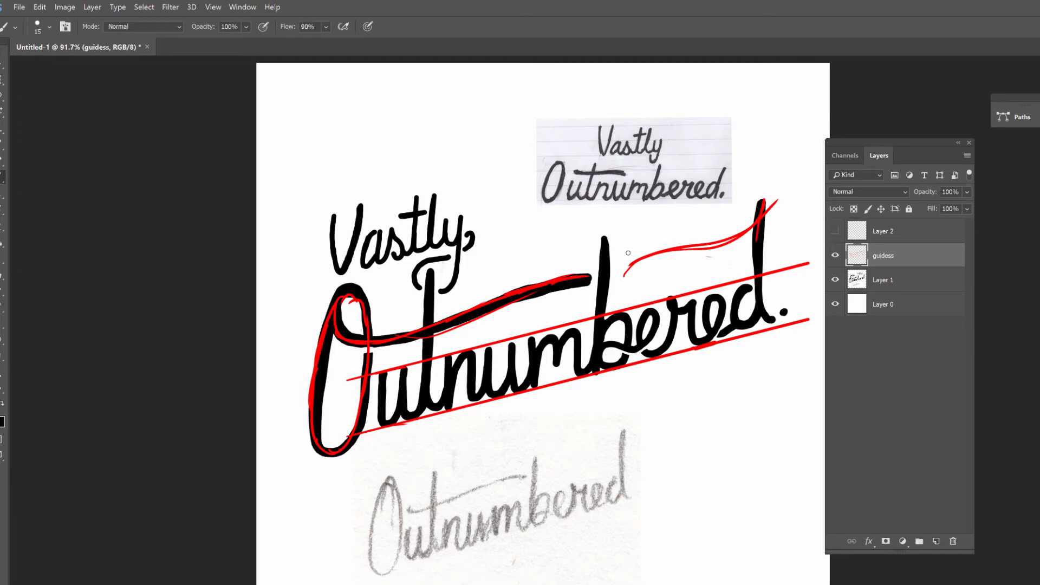
Erase the red swash and its leftover specks above "ered"
key("e")
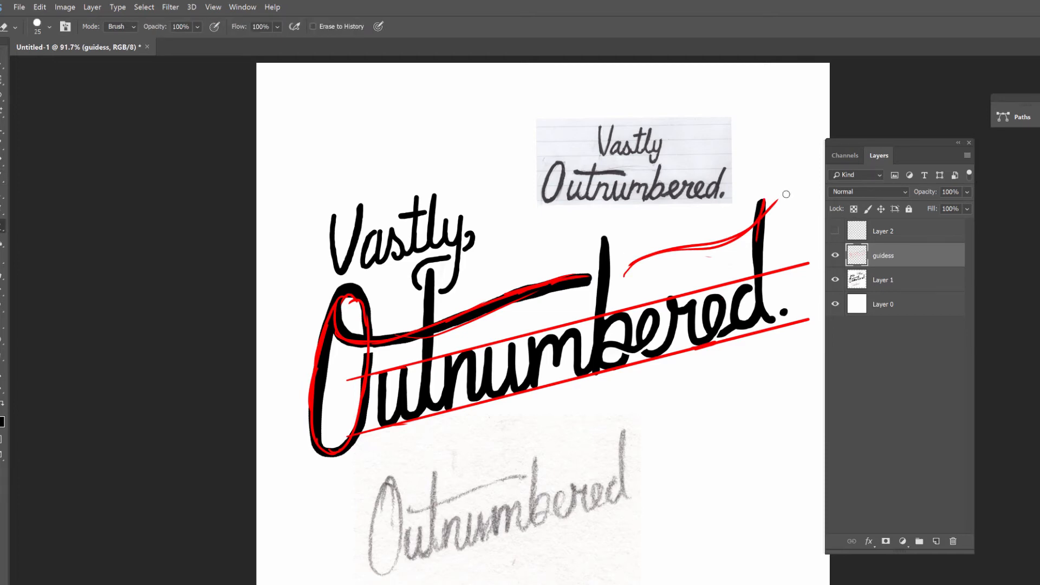
mouse_move(782, 196)
left_mouse_down()
mouse_move(648, 258)
mouse_move(672, 233)
mouse_move(712, 223)
mouse_move(718, 238)
mouse_move(699, 250)
mouse_move(713, 257)
mouse_move(713, 237)
mouse_move(636, 266)
left_mouse_up()
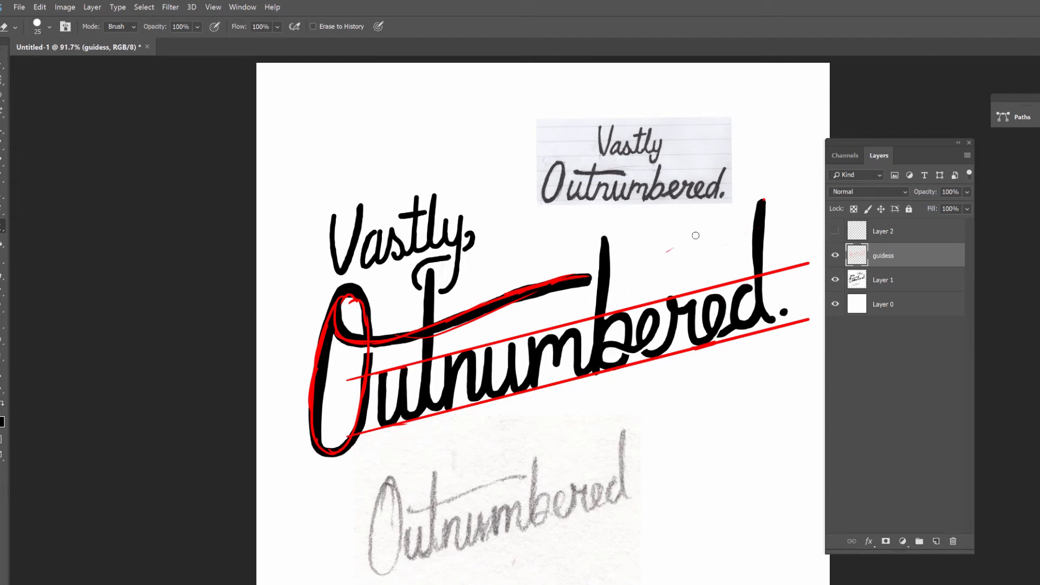
left_click_drag(672, 250, 666, 248)
key("b")
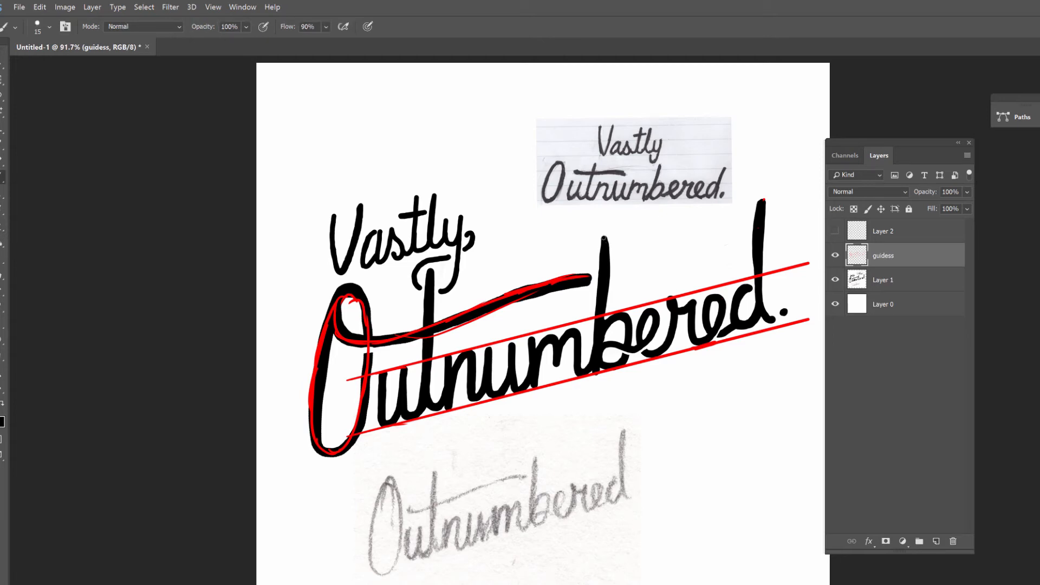
Fill the tall stem of the b with red brush strokes, undoing the last stroke
mouse_move(604, 238)
left_mouse_down()
mouse_move(600, 303)
mouse_move(607, 247)
mouse_move(597, 371)
left_mouse_up()
left_click_drag(609, 261, 607, 309)
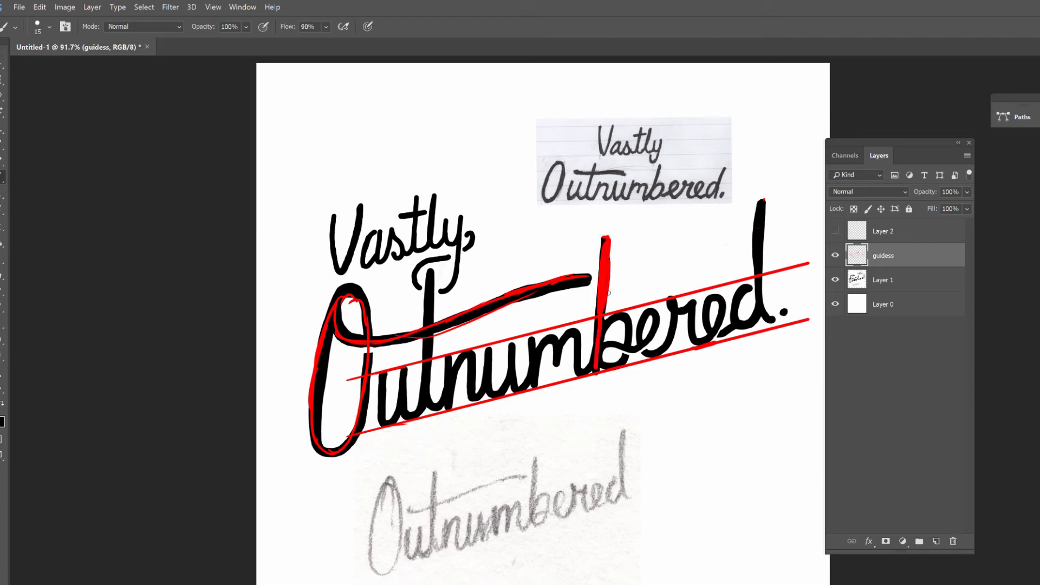
key("ctrl+z")
Try a small red d above "ered" and a stroke along the final d's stem, undoing both
mouse_move(689, 236)
left_mouse_down()
mouse_move(684, 262)
mouse_move(710, 211)
mouse_move(715, 246)
left_mouse_up()
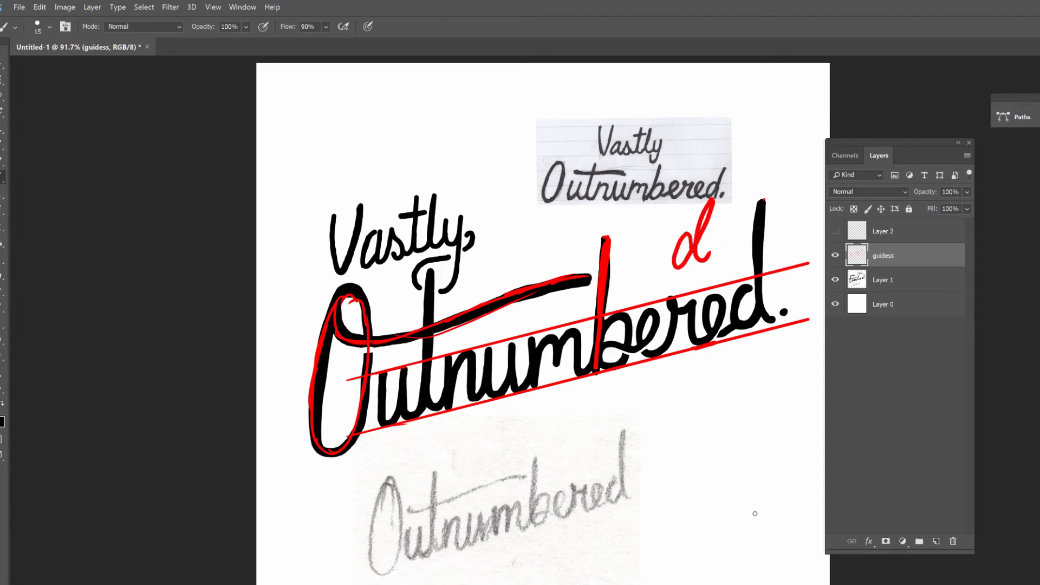
key("ctrl+z")
left_click_drag(757, 205, 752, 274)
key("ctrl+z")
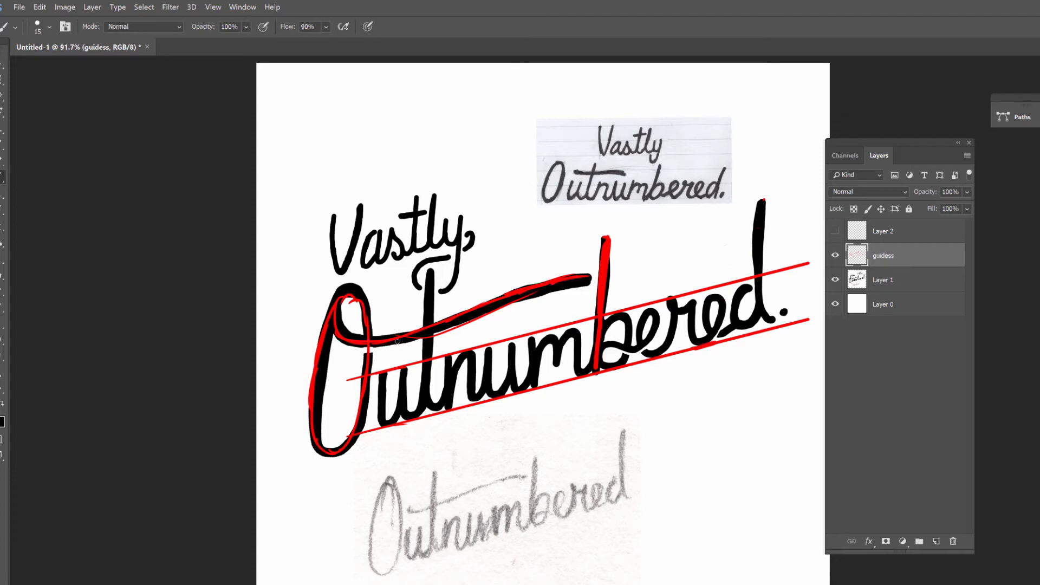
Erase the red tracing from the crossbar swash between the large O and the b
mouse_move(380, 344)
left_mouse_down()
mouse_move(487, 301)
mouse_move(553, 284)
mouse_move(448, 318)
mouse_move(576, 292)
mouse_move(564, 273)
mouse_move(510, 310)
mouse_move(382, 341)
left_mouse_up()
key("e")
key("b")
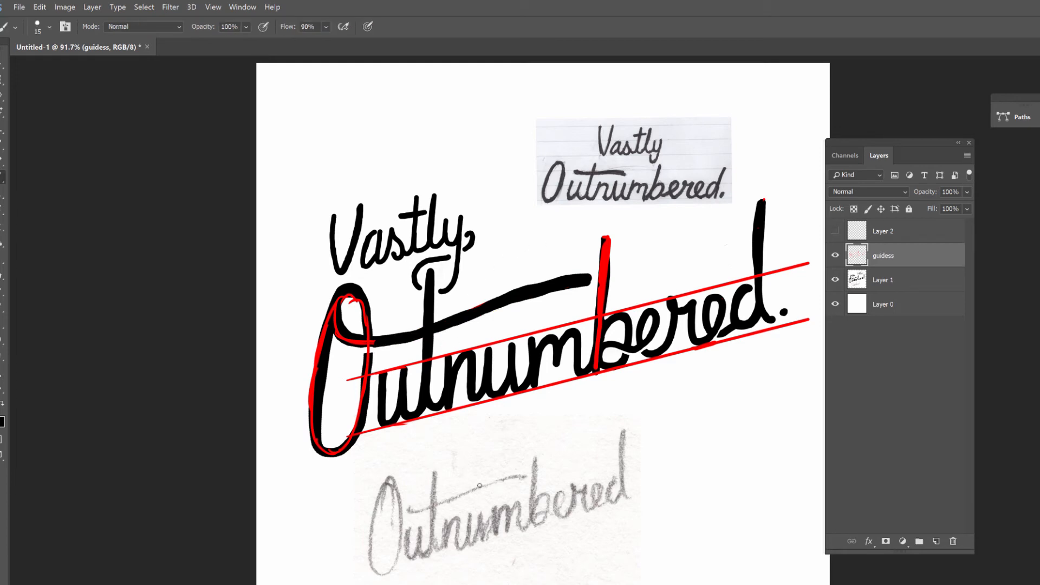
Draw a wavier red swash over the large crossbar and mark the curved end of the pencil sketch's crossbar
mouse_move(527, 469)
left_mouse_down()
mouse_move(407, 487)
mouse_move(522, 512)
left_mouse_up()
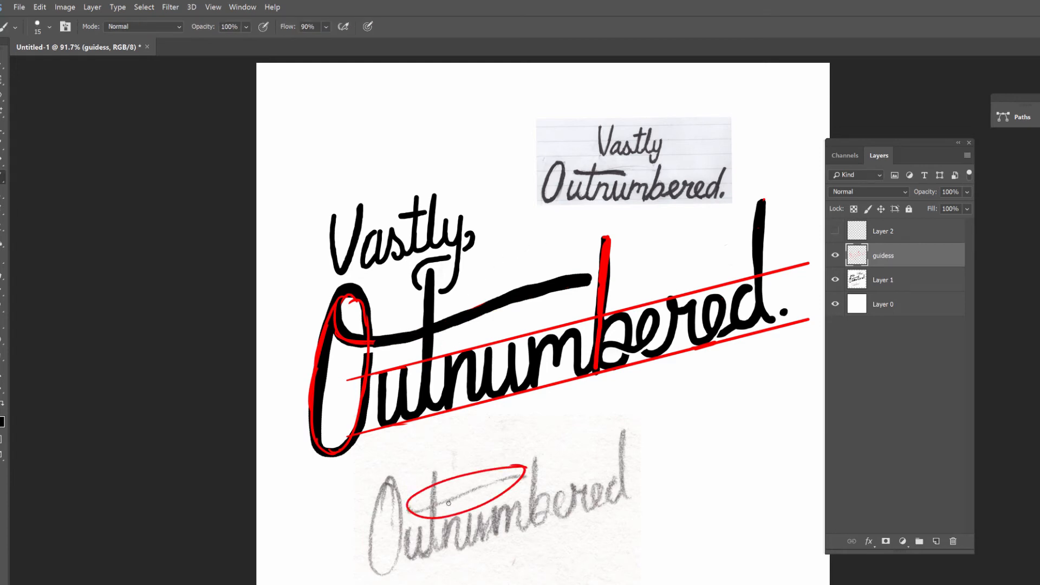
key("ctrl+z")
mouse_move(362, 338)
left_mouse_down()
mouse_move(493, 294)
mouse_move(581, 290)
left_mouse_up()
left_click_drag(527, 479, 481, 487)
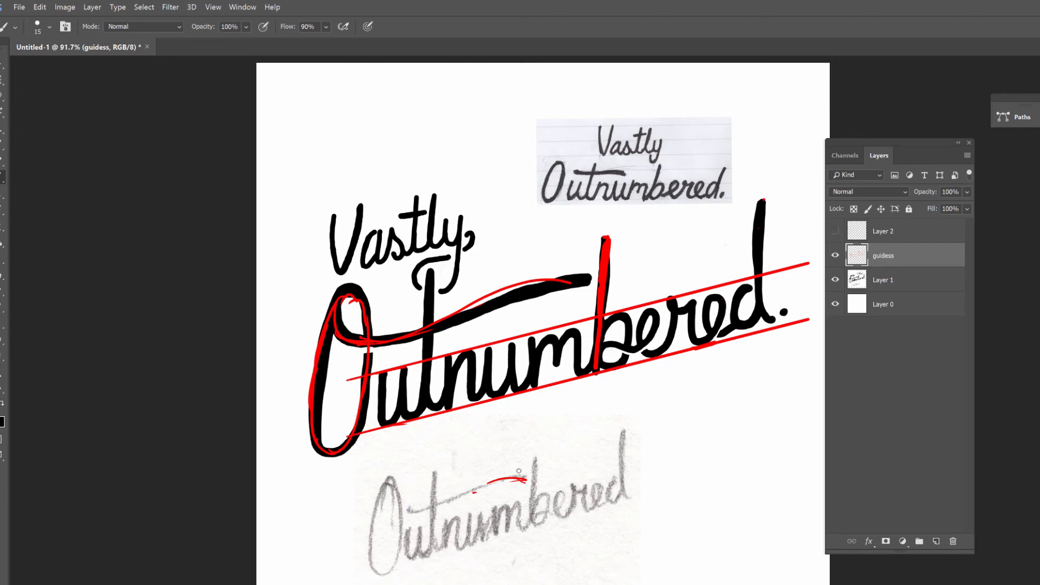
left_click_drag(586, 164, 607, 176)
key("ctrl+z")
Clean up the new red crossbar curve with the Eraser and build it up into a thicker swash
key("e")
mouse_move(566, 278)
left_mouse_down()
mouse_move(468, 295)
mouse_move(428, 325)
mouse_move(374, 345)
left_mouse_up()
key("b")
mouse_move(443, 321)
left_mouse_down()
mouse_move(358, 342)
mouse_move(454, 320)
mouse_move(400, 342)
mouse_move(465, 300)
mouse_move(548, 279)
mouse_move(534, 275)
mouse_move(584, 282)
left_mouse_up()
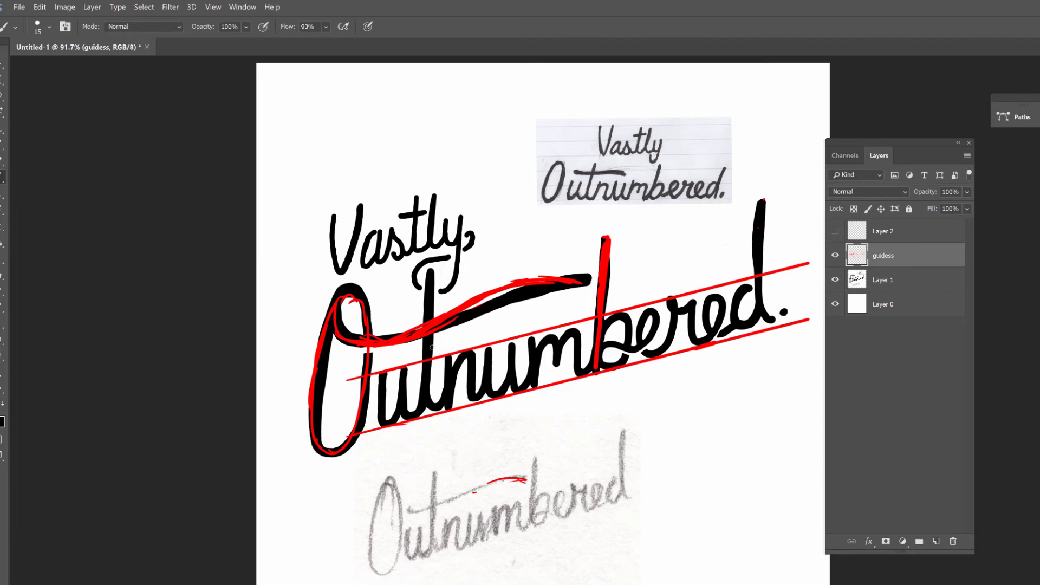
Draw two parallel slanted red strokes above "Vastly" as a slant reference
scroll(432, 348, "up", 3)
left_click_drag(432, 348, 687, 436)
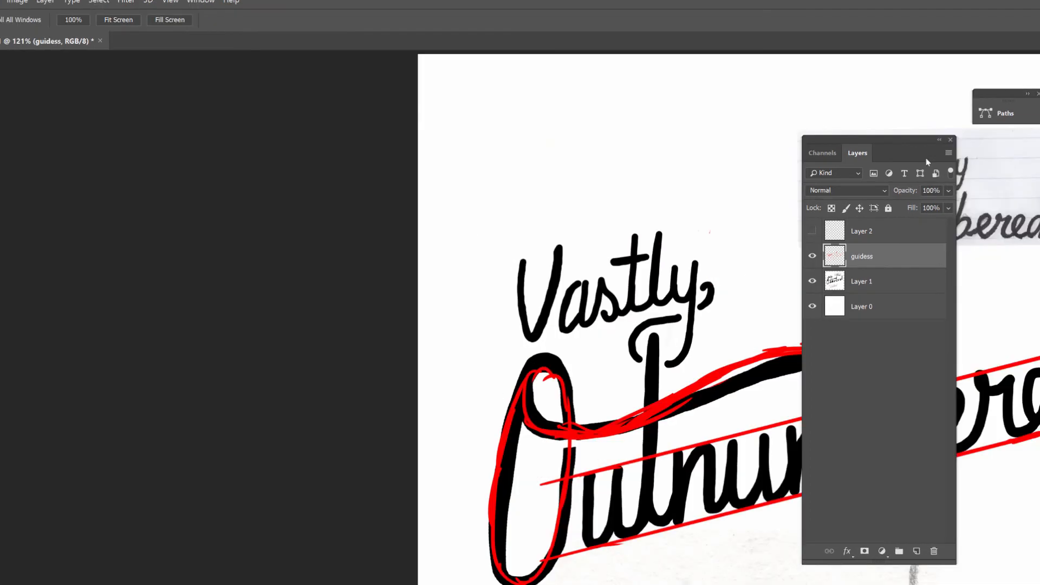
key("z")
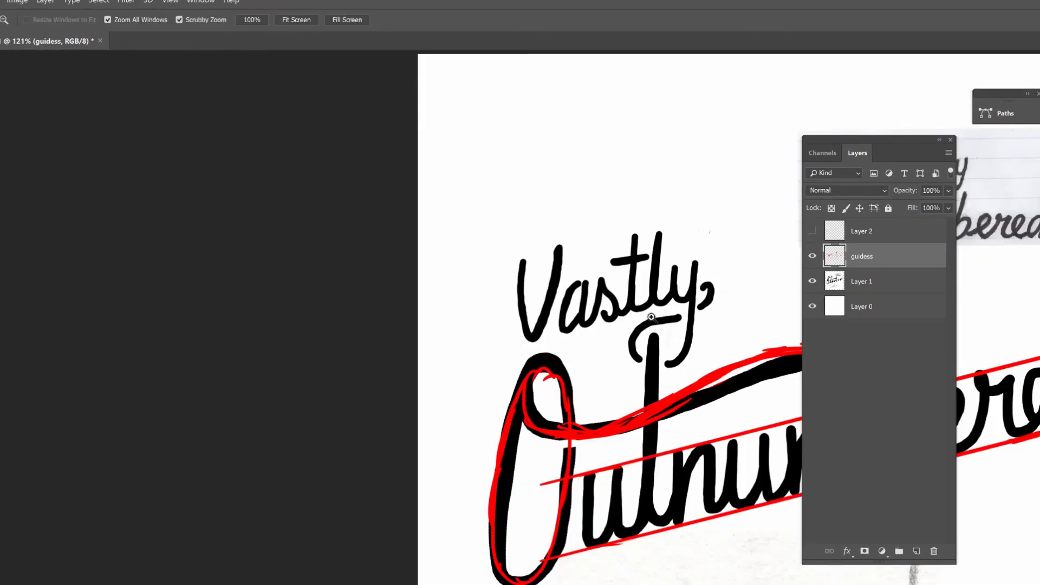
scroll(651, 317, "up", 2)
key("h")
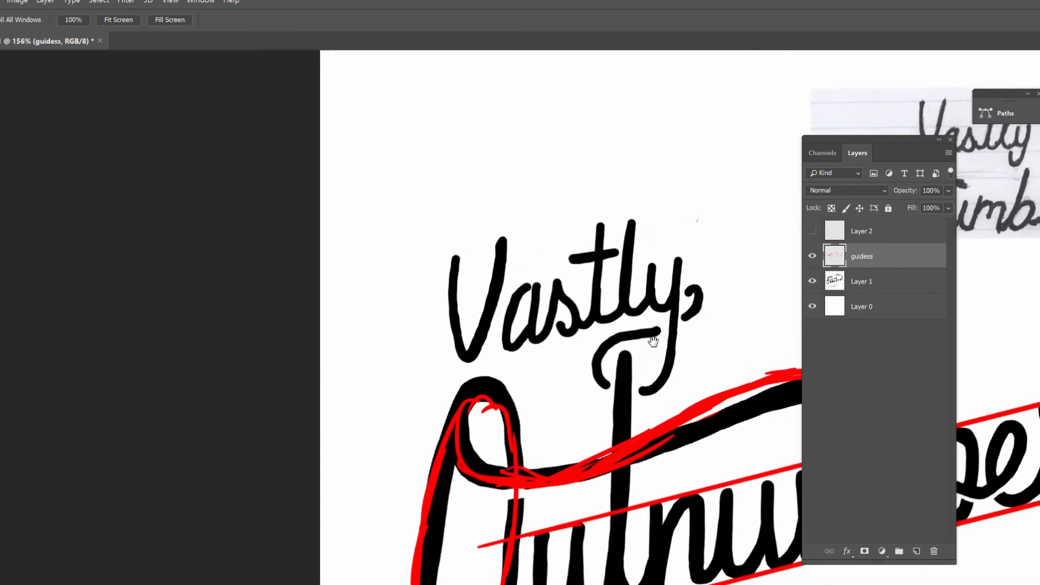
key("b")
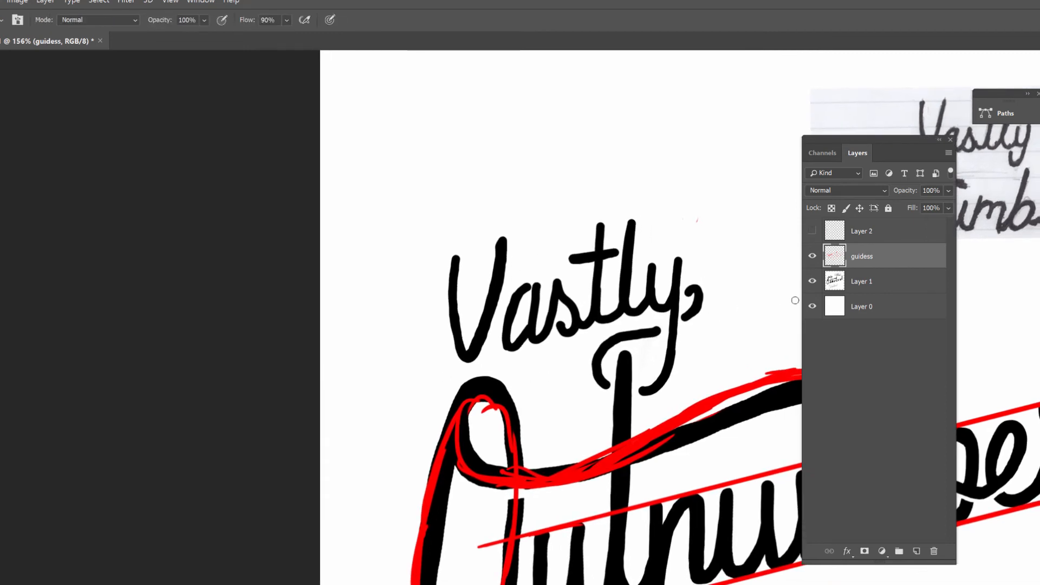
left_click_drag(562, 74, 529, 208)
left_click_drag(596, 57, 557, 213)
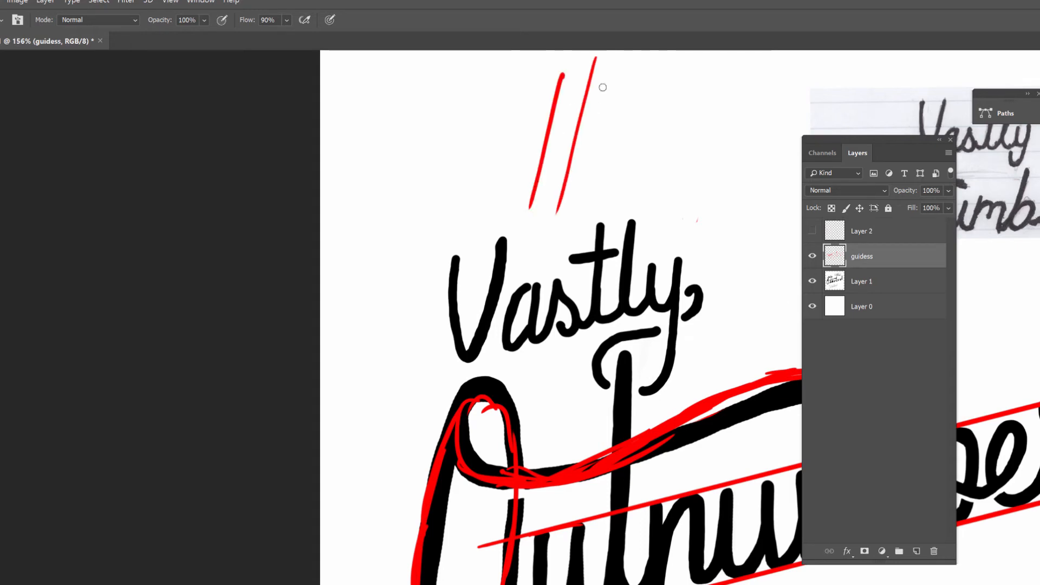
left_click_drag(621, 41, 586, 195)
Mark the slant of the letter stems in "utnum" with thin red strokes crossing the two guide lines
key("space")
left_click_drag(297, 359, 525, 255)
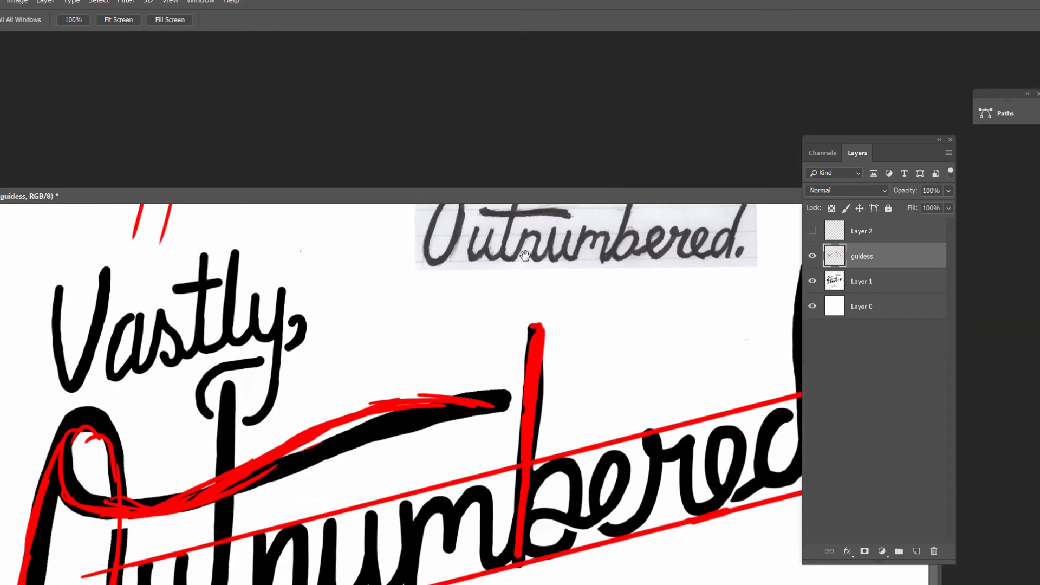
left_click_drag(456, 197, 578, 10)
left_click_drag(528, 343, 529, 450)
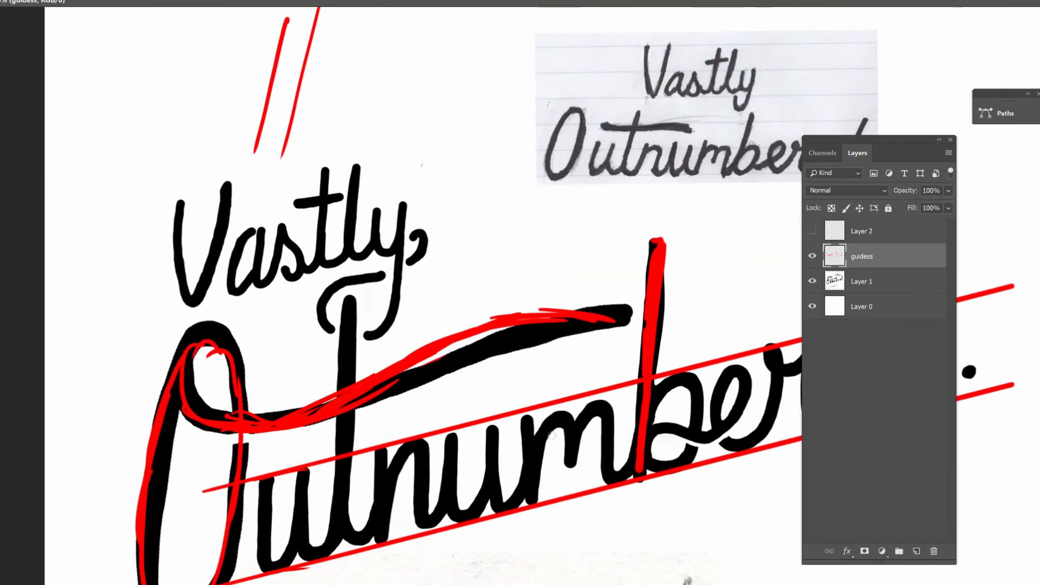
key("ctrl+minus")
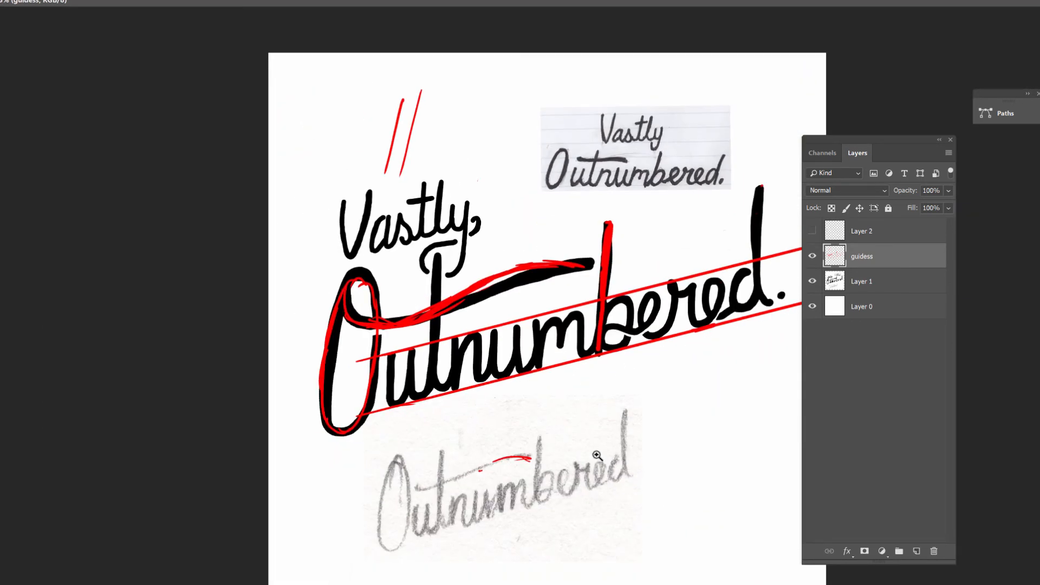
key("b")
left_click_drag(394, 355, 384, 412)
mouse_move(415, 339)
left_mouse_down()
mouse_move(406, 403)
mouse_move(432, 400)
left_mouse_up()
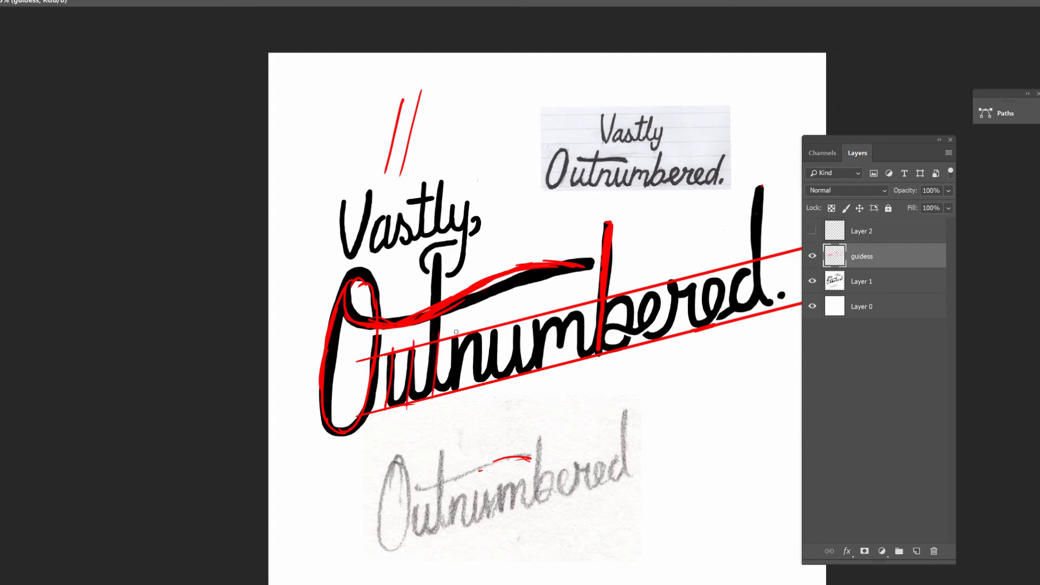
mouse_move(456, 331)
left_mouse_down()
mouse_move(465, 367)
mouse_move(473, 391)
left_mouse_up()
left_click_drag(499, 313, 494, 385)
mouse_move(520, 307)
left_mouse_down()
mouse_move(516, 380)
mouse_move(539, 372)
left_mouse_up()
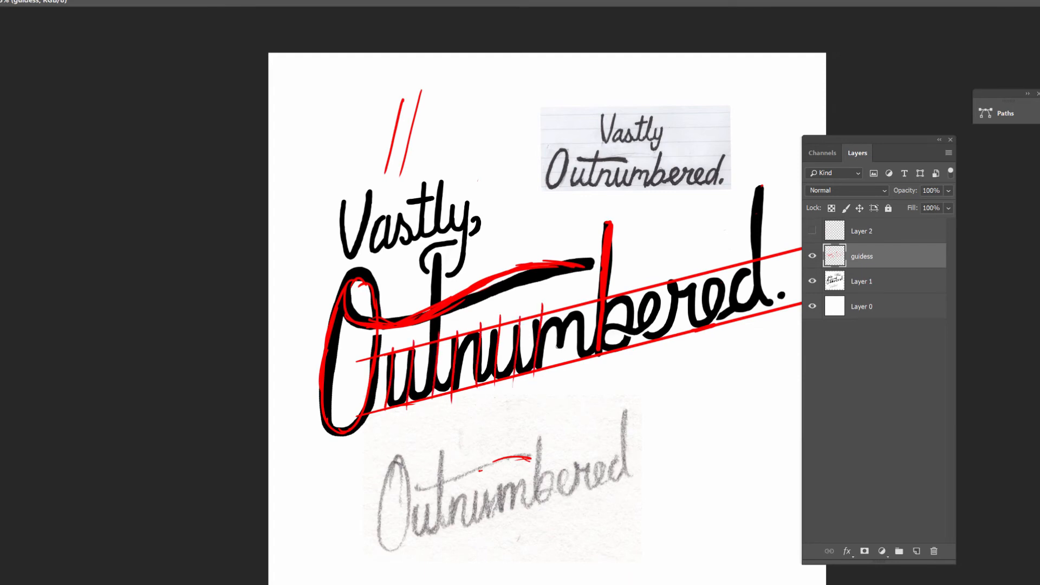
mouse_move(566, 307)
left_mouse_down()
mouse_move(555, 380)
mouse_move(572, 382)
left_mouse_up()
key("ctrl+z")
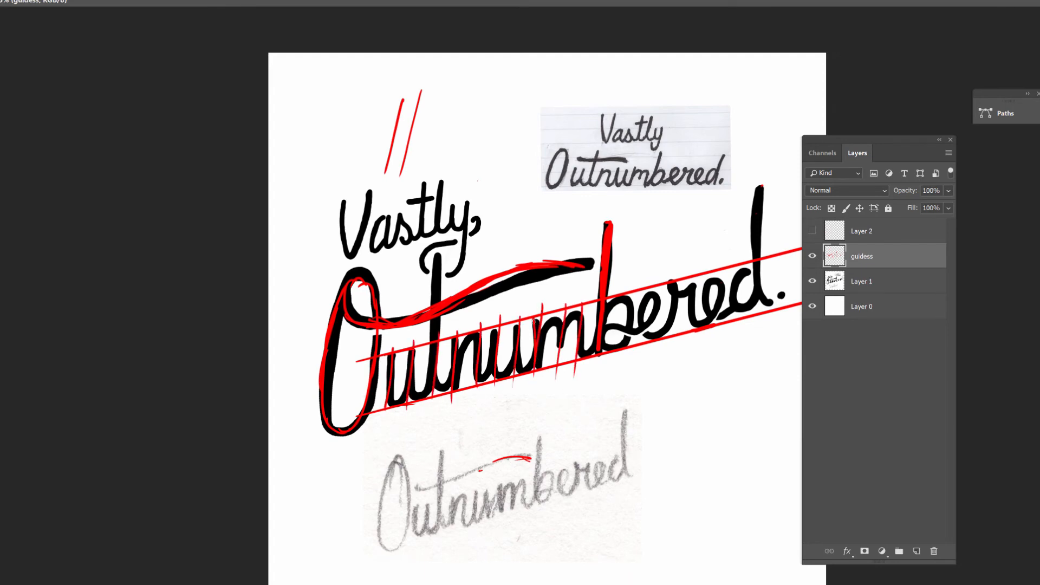
left_click_drag(536, 318, 532, 364)
Draw a slanted red baseline under "Vastly" and a parallel x-height line through its lowercase letters
left_click(409, 232)
left_click(412, 244)
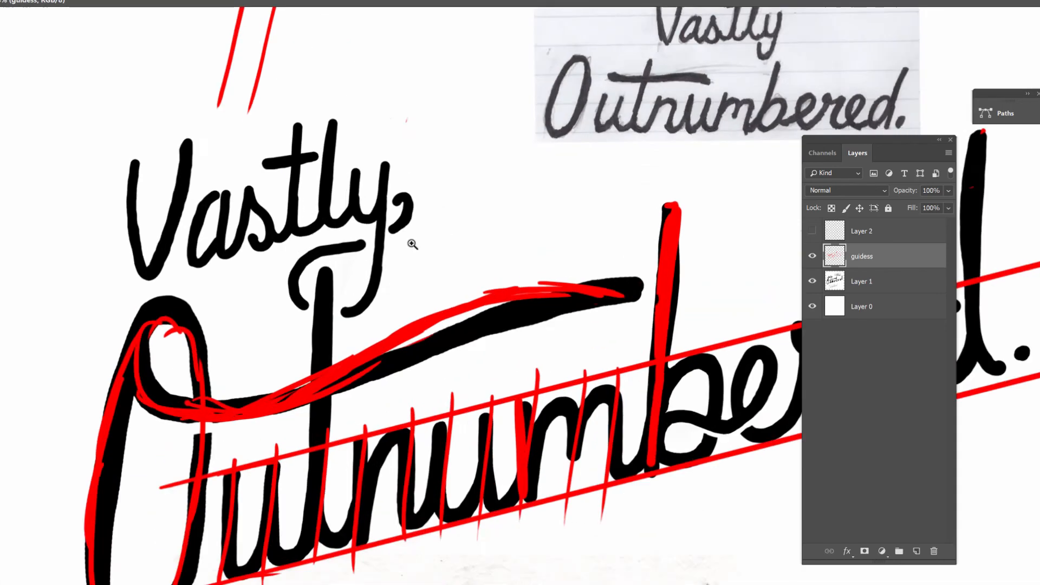
left_click_drag(412, 244, 547, 287)
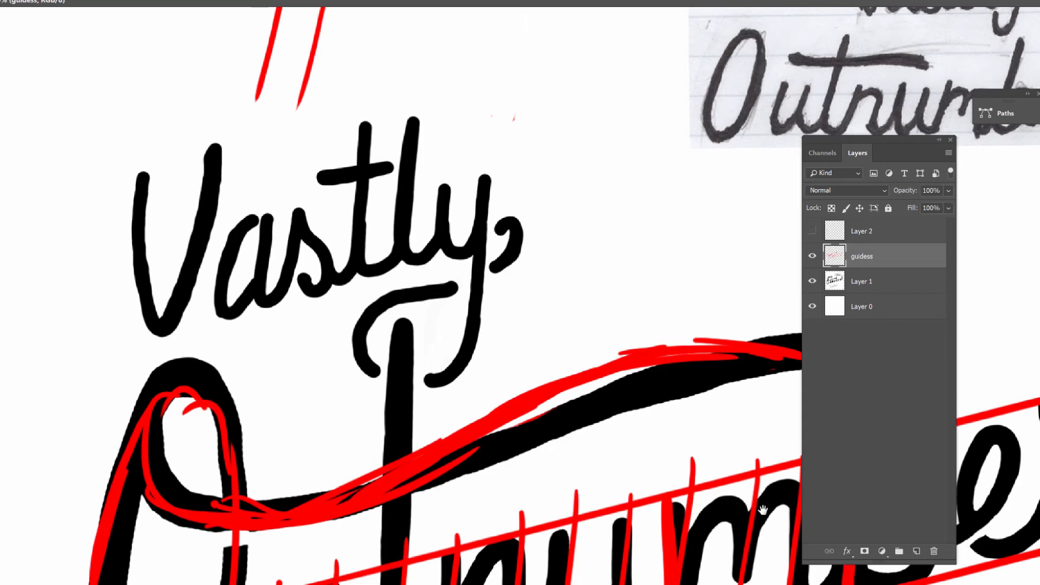
scroll(343, 332, "up", 2)
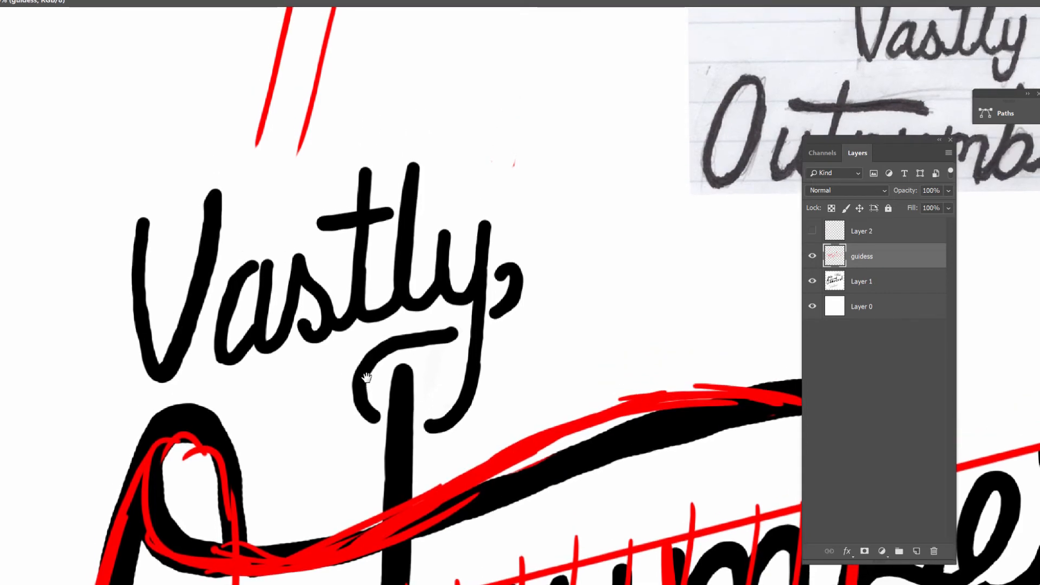
left_click_drag(194, 372, 540, 293)
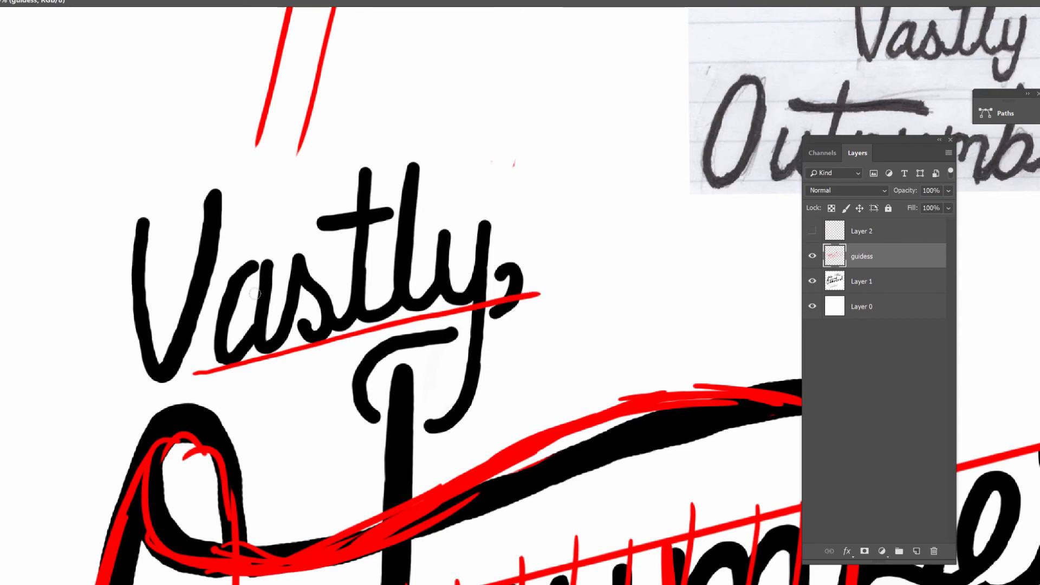
left_click_drag(188, 298, 517, 220)
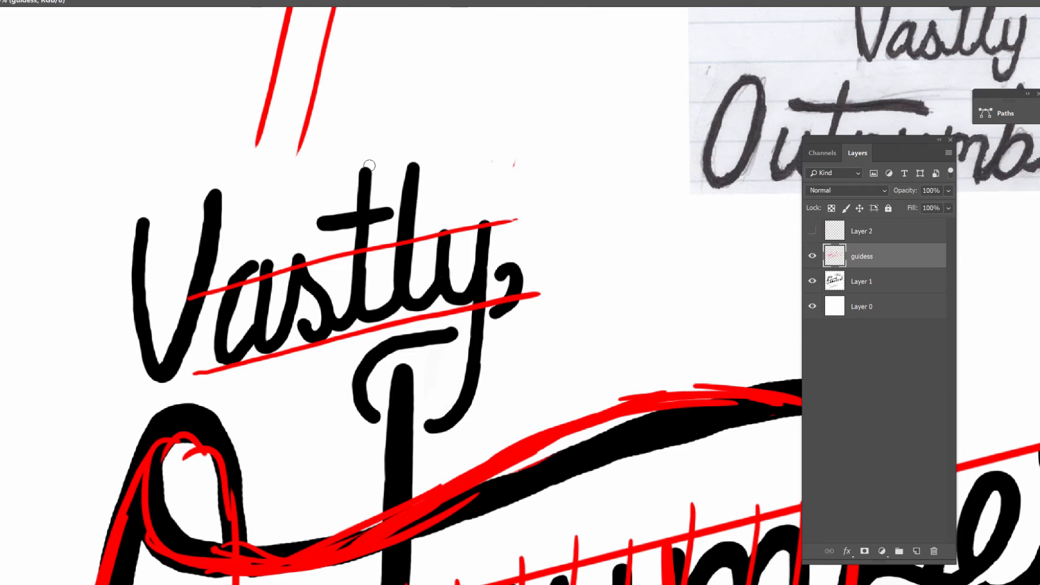
left_click_drag(270, 343, 279, 332)
key("ctrl+z")
mouse_move(309, 202)
left_mouse_down()
mouse_move(269, 212)
mouse_move(315, 190)
mouse_move(301, 264)
mouse_move(320, 217)
mouse_move(313, 259)
mouse_move(331, 325)
mouse_move(306, 320)
left_mouse_up()
key("e")
key("b")
key("ctrl+z")
mouse_move(309, 244)
left_mouse_down()
mouse_move(328, 319)
mouse_move(307, 333)
left_mouse_up()
key("ctrl+z")
left_click_drag(320, 238, 337, 308)
key("ctrl+z")
Draw six straight, steeply slanted red lines across "Vastly", spaced from the V's edge to the y
left_click(229, 173)
left_click(208, 406, "shift")
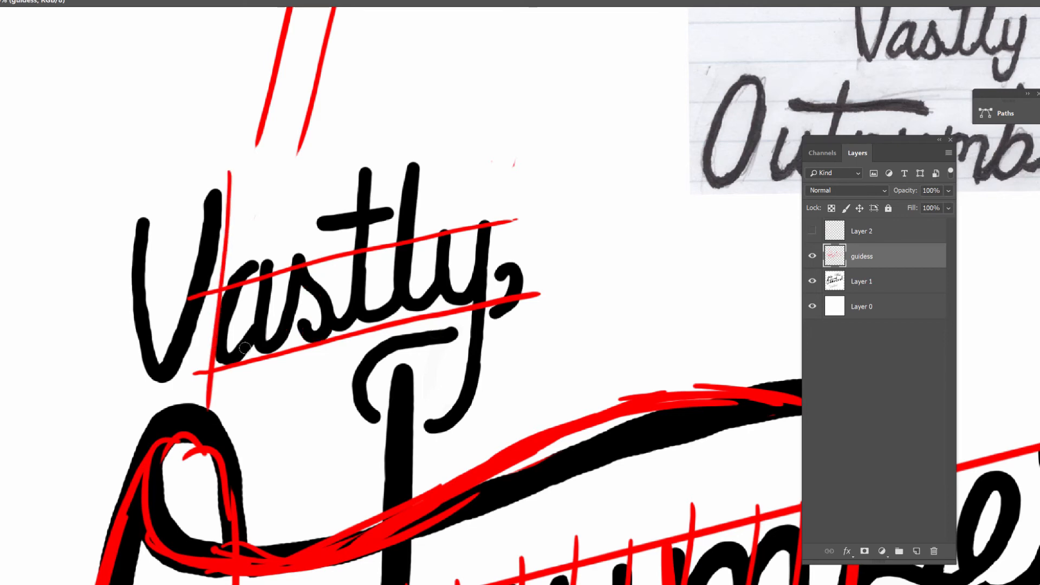
left_click(285, 170)
left_click(257, 414, "shift")
left_click(334, 167)
left_click(311, 413, "shift")
left_click(378, 163)
left_click(344, 401, "shift")
left_click(423, 156)
left_click(404, 389, "shift")
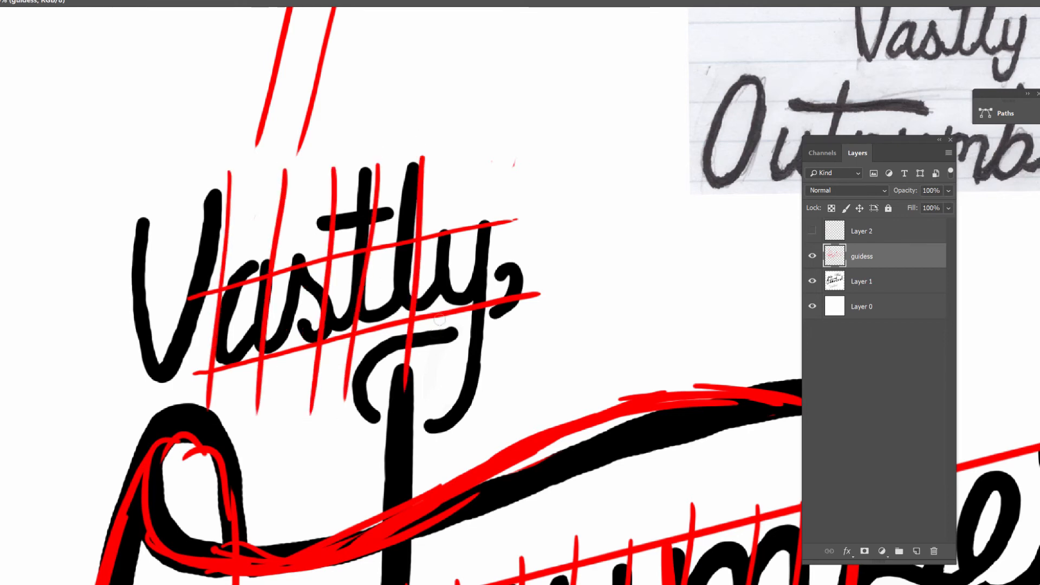
left_click(461, 154)
left_click(447, 367, "shift")
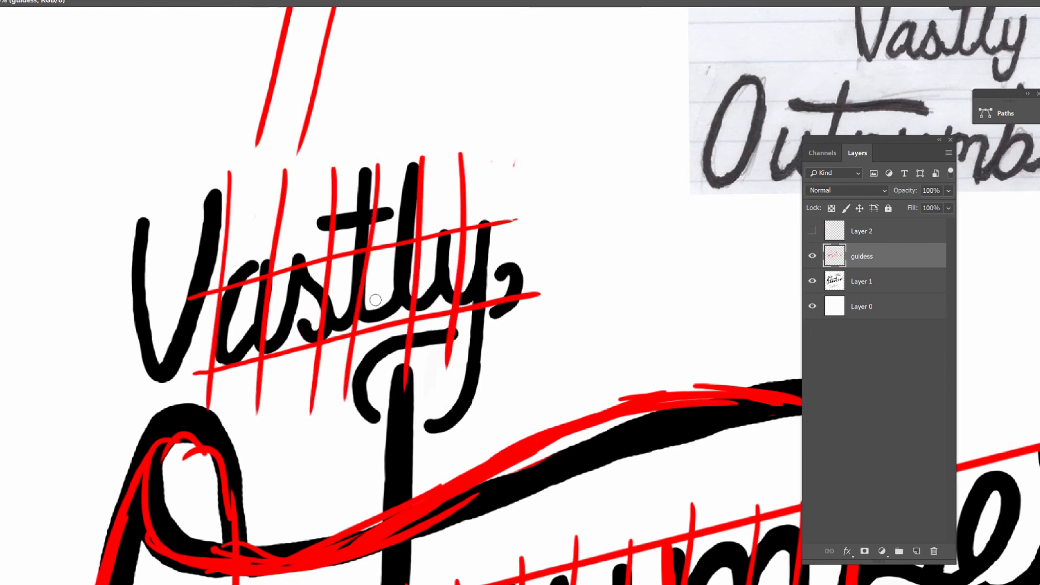
Roughly erase the red slant lines, baseline and x-height line over "Vastly"
mouse_move(465, 214)
left_mouse_down()
mouse_move(463, 163)
mouse_move(447, 356)
left_mouse_up()
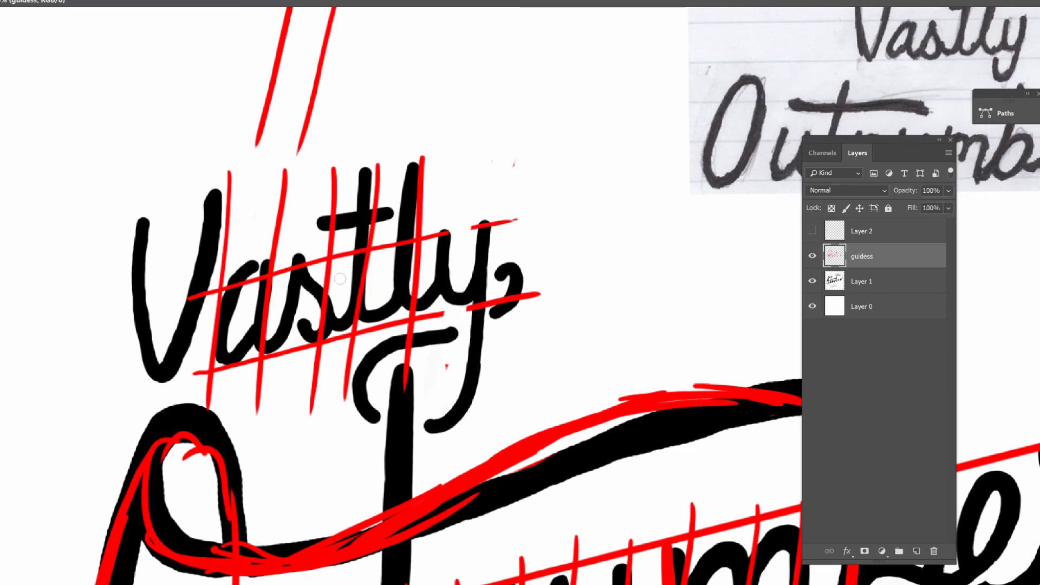
left_click_drag(230, 171, 208, 390)
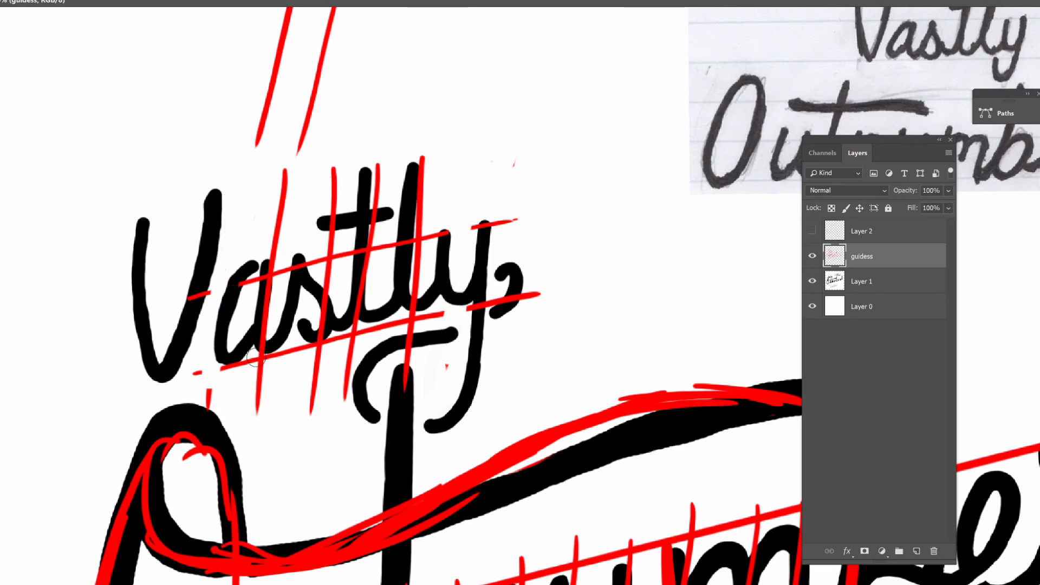
mouse_move(284, 173)
left_mouse_down()
mouse_move(260, 379)
mouse_move(333, 176)
left_mouse_up()
mouse_move(351, 267)
left_mouse_down()
mouse_move(434, 204)
mouse_move(492, 343)
mouse_move(504, 225)
left_mouse_up()
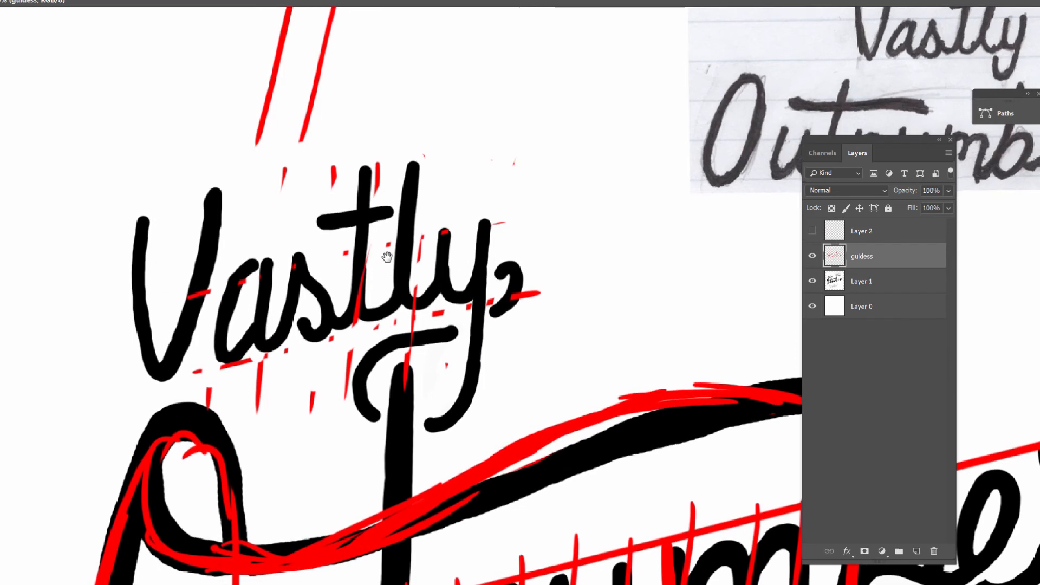
Trace the V of "Vastly" in red with a thick downstroke and a thinner upstroke that bends inward
mouse_move(143, 220)
left_mouse_down()
mouse_move(148, 310)
mouse_move(142, 247)
mouse_move(143, 274)
mouse_move(158, 361)
mouse_move(146, 221)
mouse_move(154, 345)
mouse_move(193, 323)
mouse_move(211, 193)
left_mouse_up()
left_click_drag(167, 367, 202, 265)
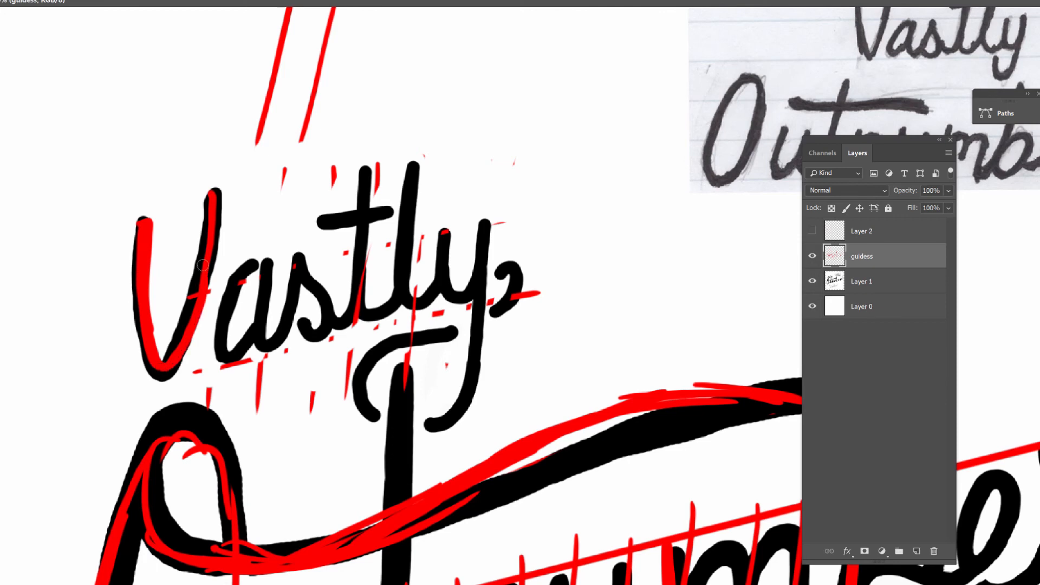
left_click_drag(180, 349, 215, 214)
left_click_drag(212, 263, 208, 183)
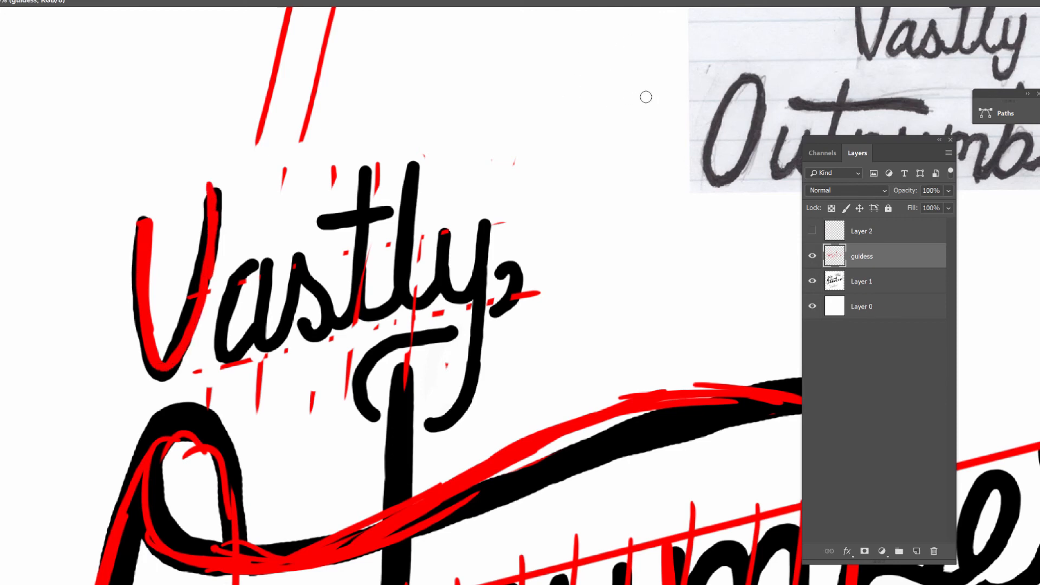
Draw a thick red down arrow and a thin red up arrow beside "Vastly" to show stroke weight
left_click_drag(551, 58, 550, 138)
mouse_move(528, 113)
left_mouse_down()
mouse_move(557, 128)
mouse_move(566, 106)
left_mouse_up()
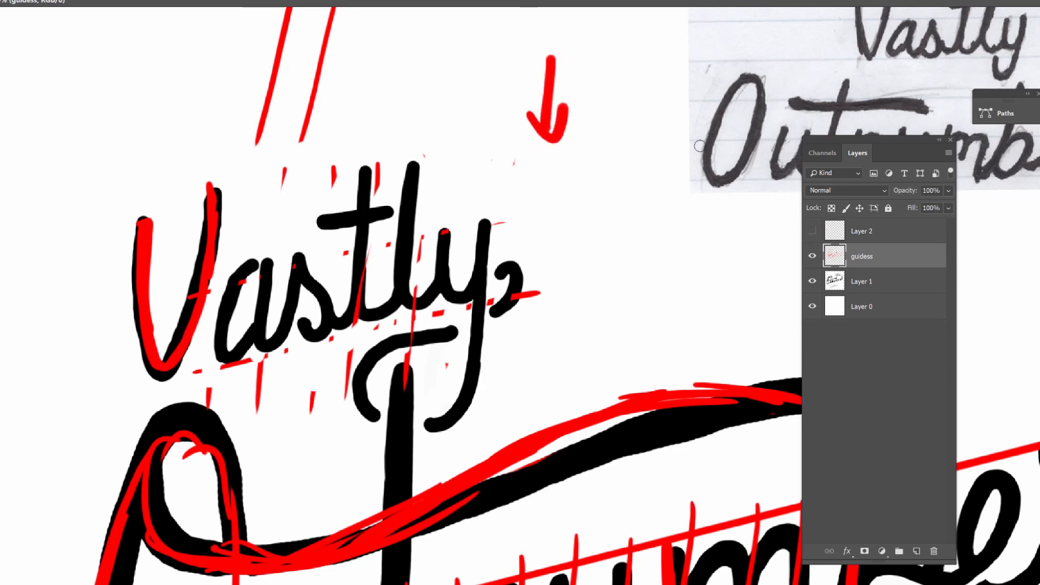
mouse_move(611, 134)
left_mouse_down()
mouse_move(624, 53)
mouse_move(629, 70)
left_mouse_up()
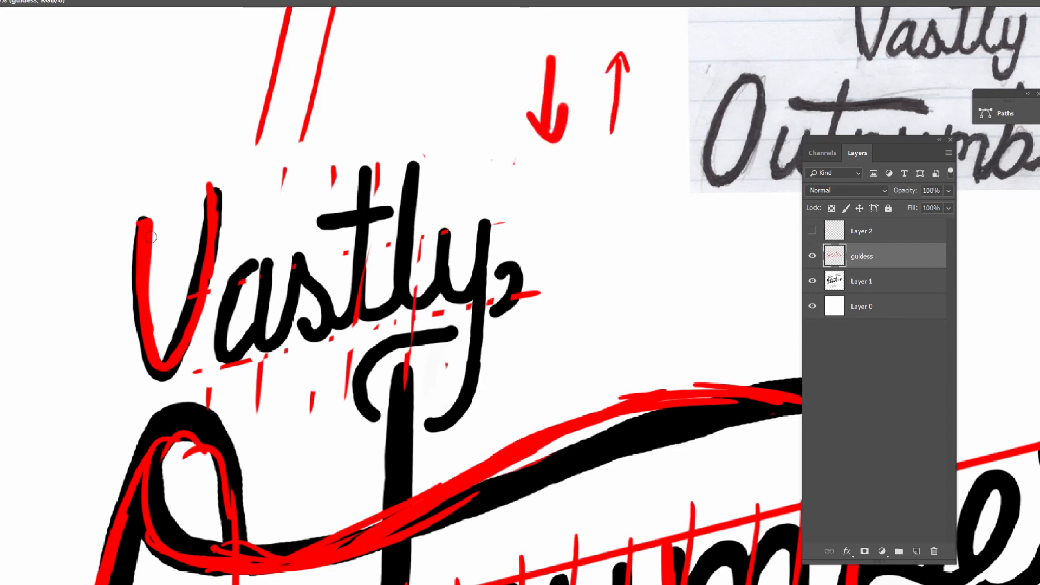
Thicken the red tracing of the V and sketch a red "Va" below the two arrows
mouse_move(142, 223)
left_mouse_down()
mouse_move(139, 296)
mouse_move(162, 372)
mouse_move(189, 324)
mouse_move(201, 180)
left_mouse_up()
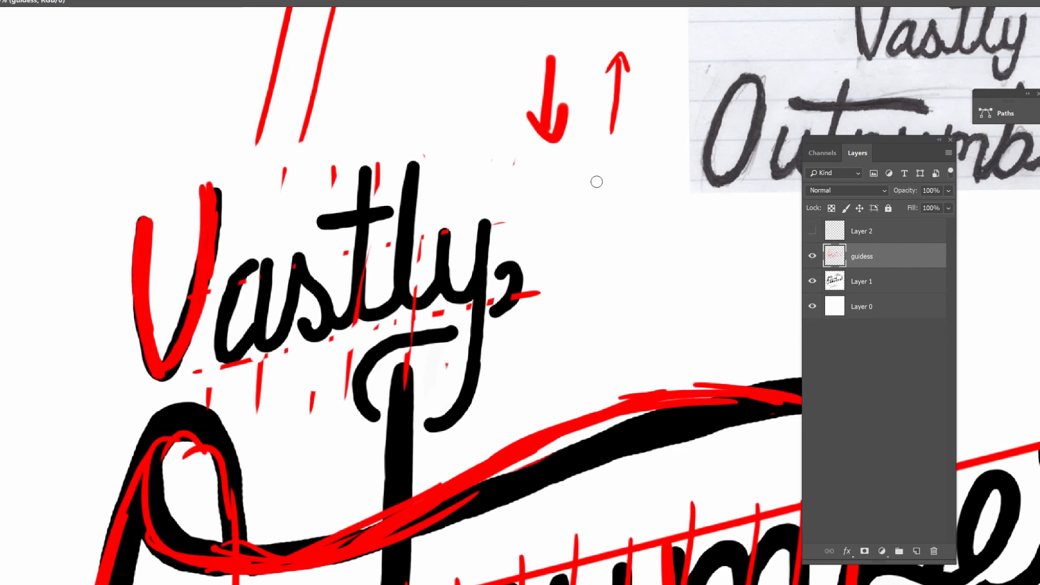
mouse_move(603, 167)
left_mouse_down()
mouse_move(596, 256)
mouse_move(618, 236)
mouse_move(646, 174)
mouse_move(631, 135)
left_mouse_up()
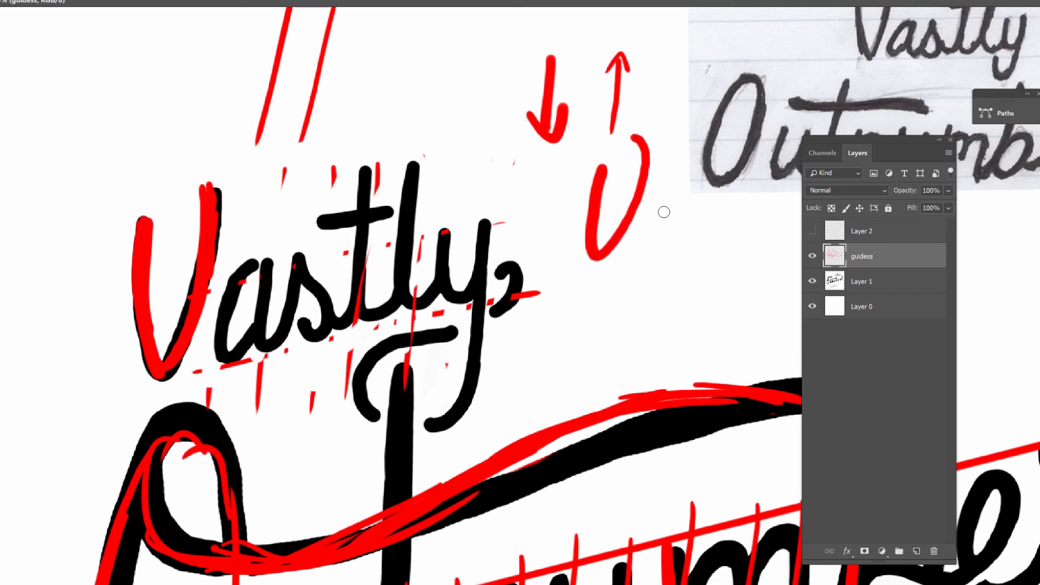
mouse_move(678, 187)
left_mouse_down()
mouse_move(645, 227)
mouse_move(696, 182)
mouse_move(688, 239)
left_mouse_up()
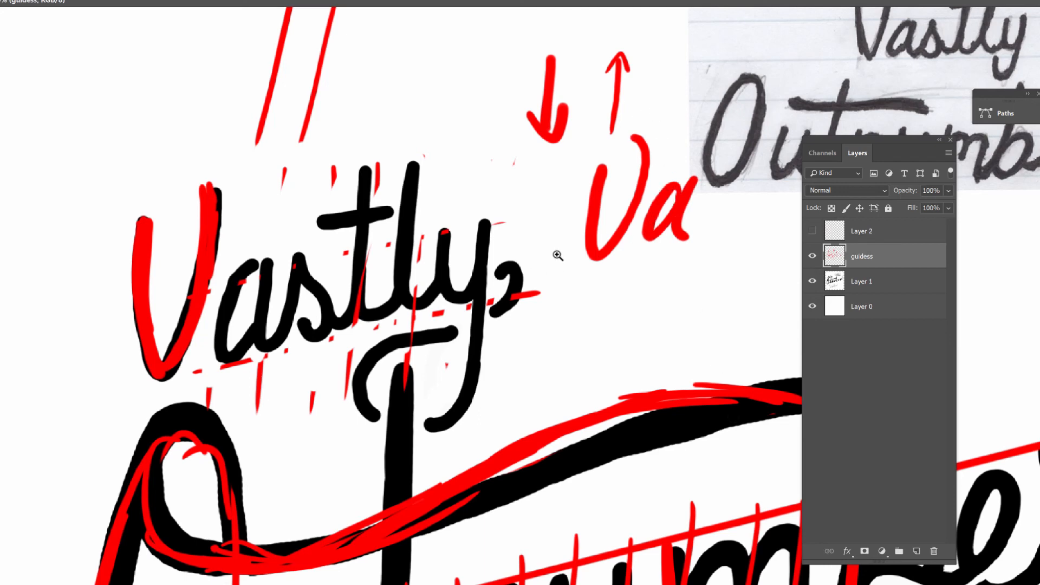
Join the y's tail to the flourish around the large t with a red curve and add a small hook at the flourish's upper end
key("ctrl+minus")
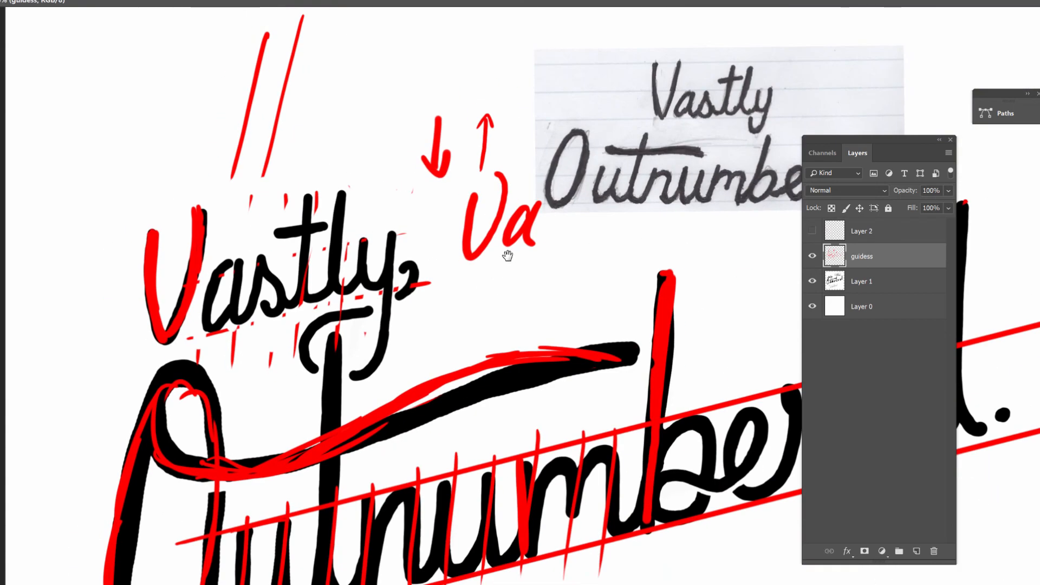
left_click(328, 376, "ctrl")
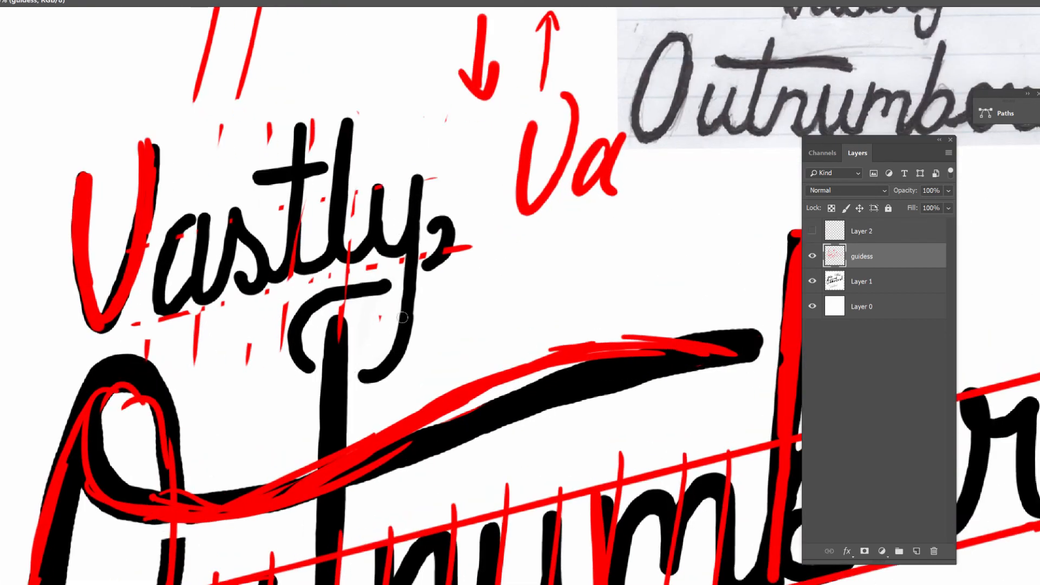
mouse_move(404, 317)
left_mouse_down()
mouse_move(374, 361)
mouse_move(339, 377)
mouse_move(304, 370)
mouse_move(340, 380)
left_mouse_up()
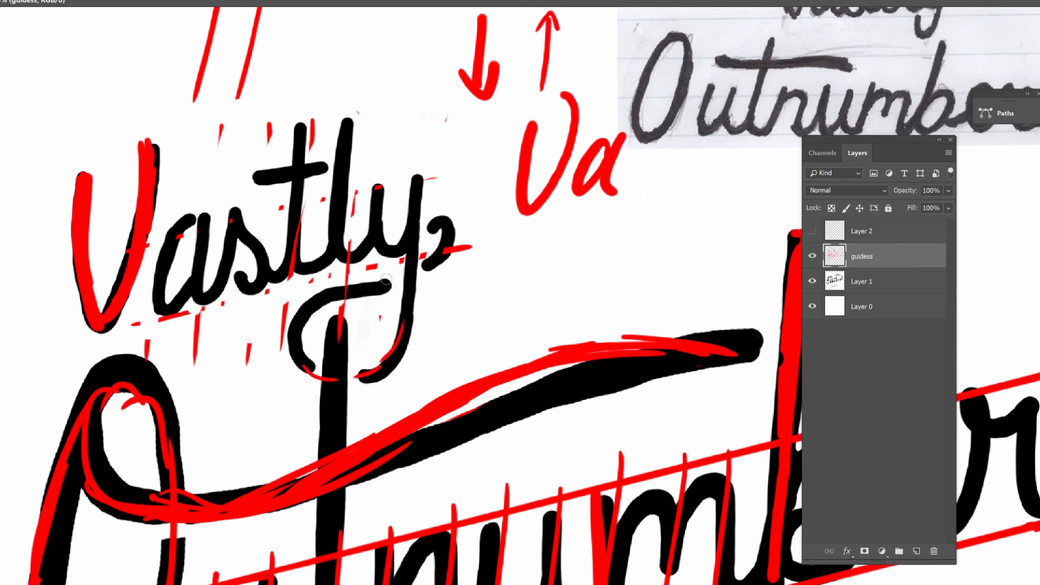
left_click_drag(388, 273, 426, 266)
Hide the guidess layer to view the whole lettering without red marks, and move the layer list clear of the artwork
key("ctrl+minus")
left_click_drag(573, 242, 573, 232)
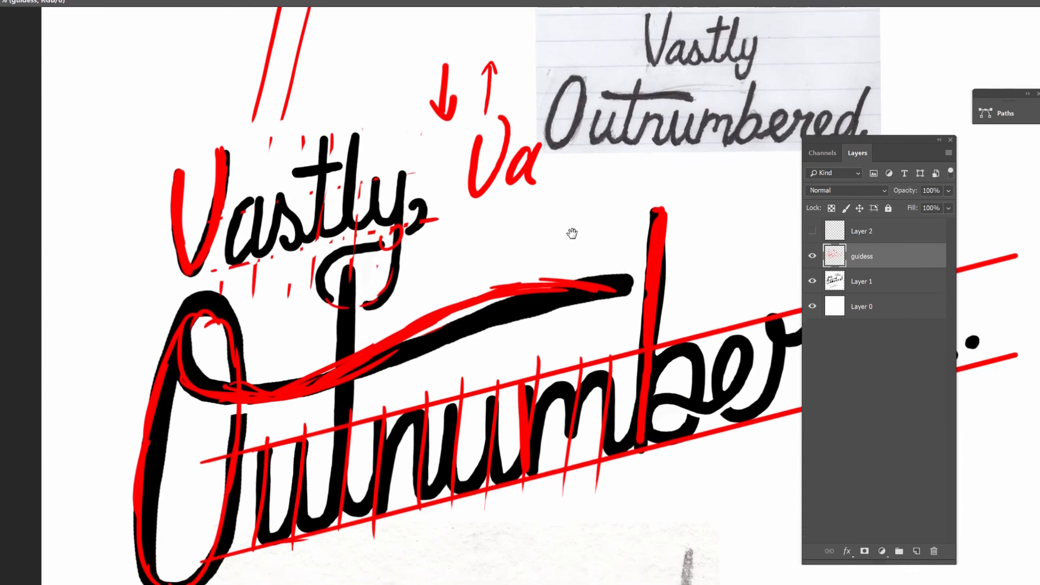
key("ctrl+minus")
left_click(812, 256)
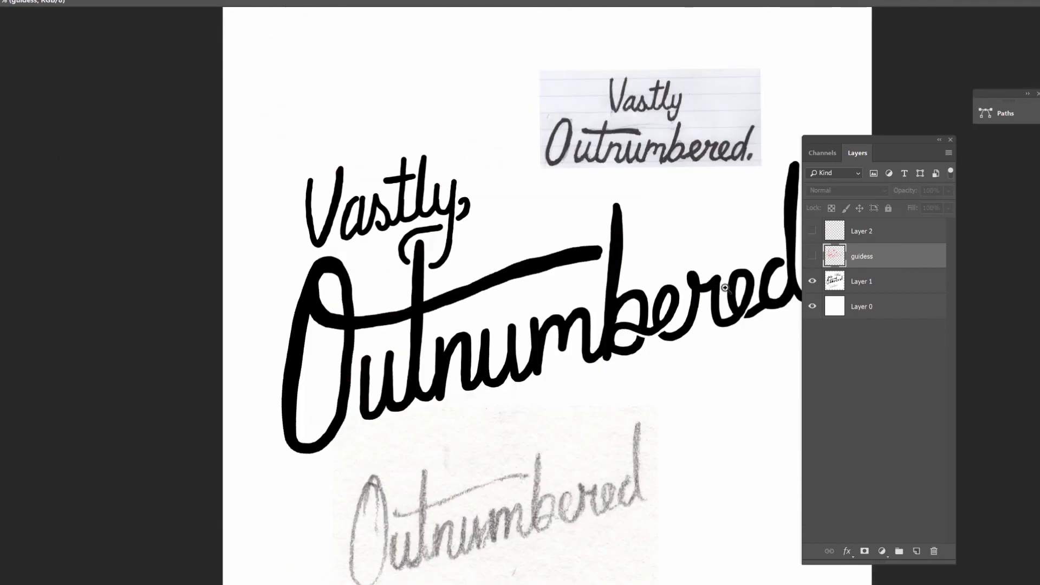
key("ctrl+plus")
left_click_drag(669, 275, 670, 297)
key("ctrl+minus")
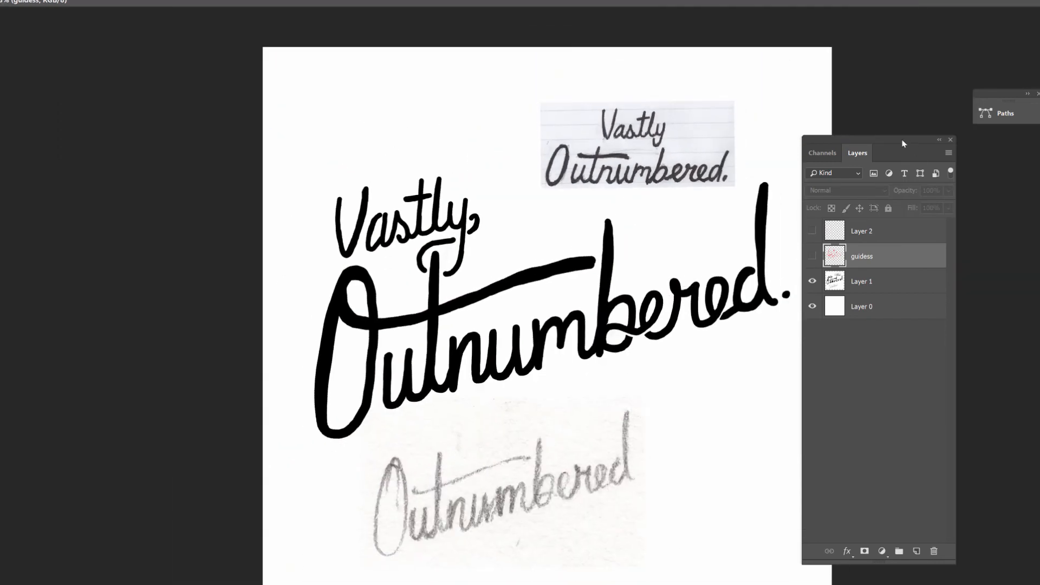
left_click_drag(906, 140, 960, 100)
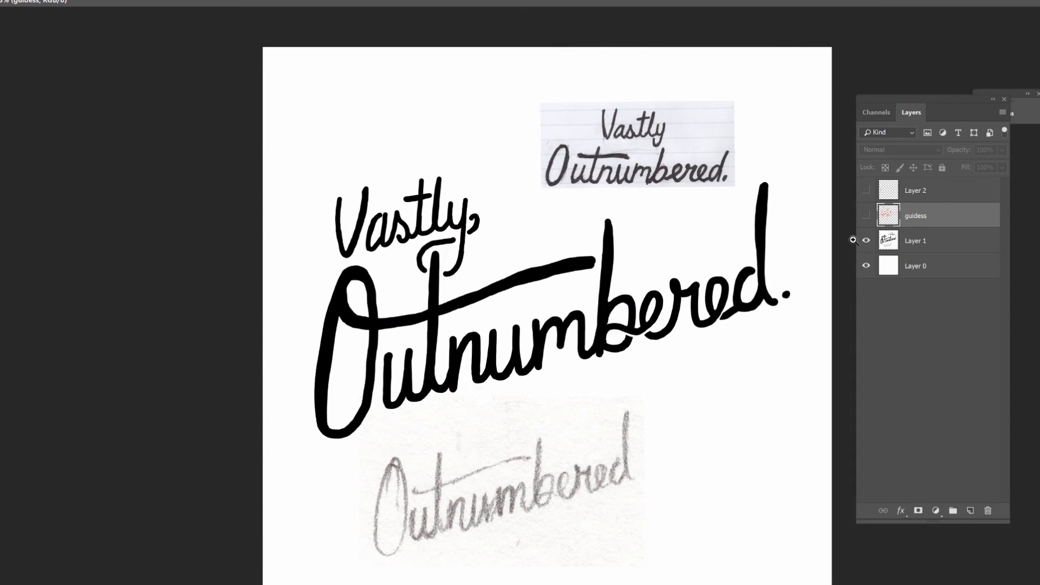